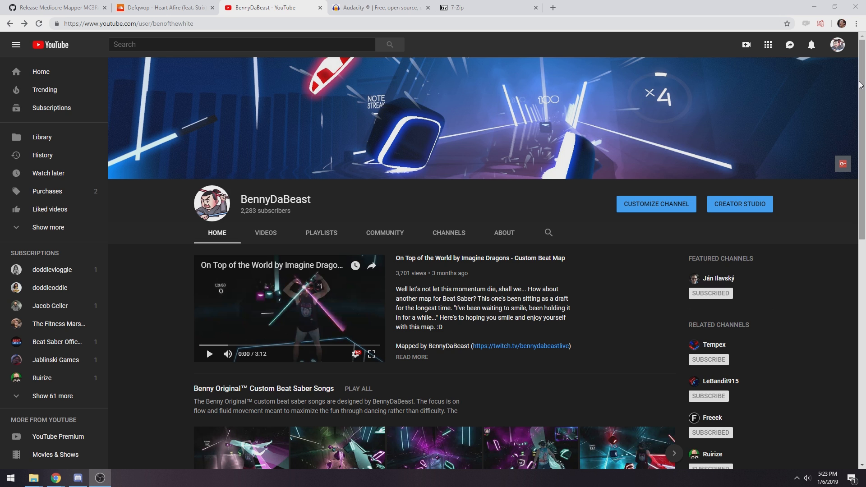
left_click_drag(861, 82, 856, 187)
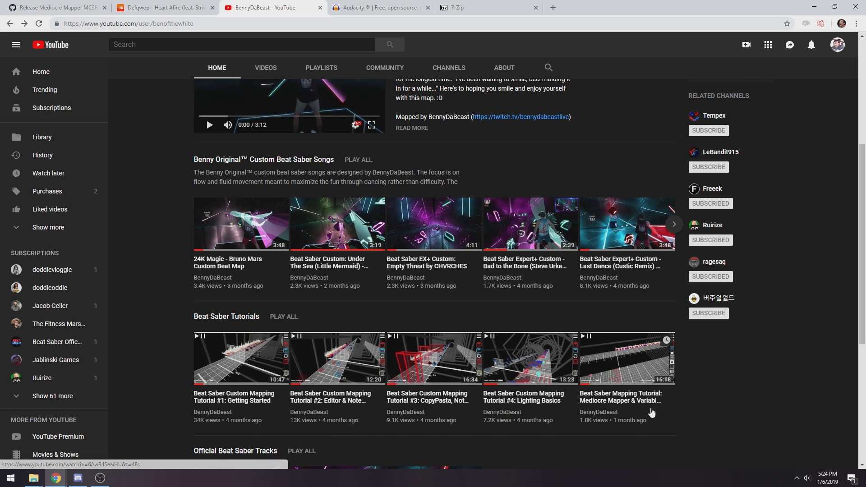
Download MediocreMapper.zip from the GitHub release, then bring up the Audacity and 7-Zip tabs.
left_click(58, 7)
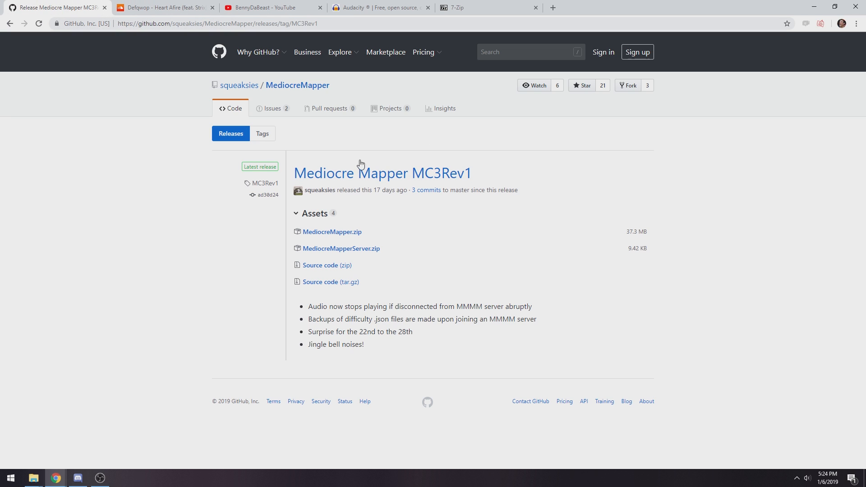
left_click(346, 235)
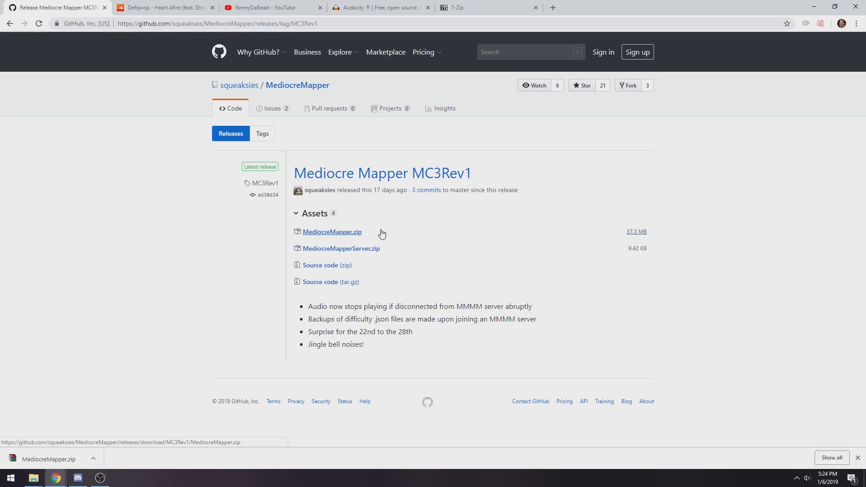
left_click(391, 11)
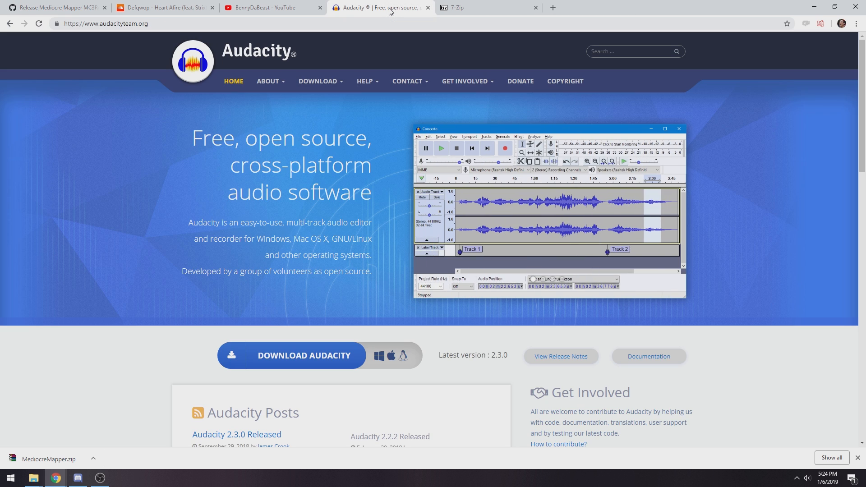
left_click(468, 13)
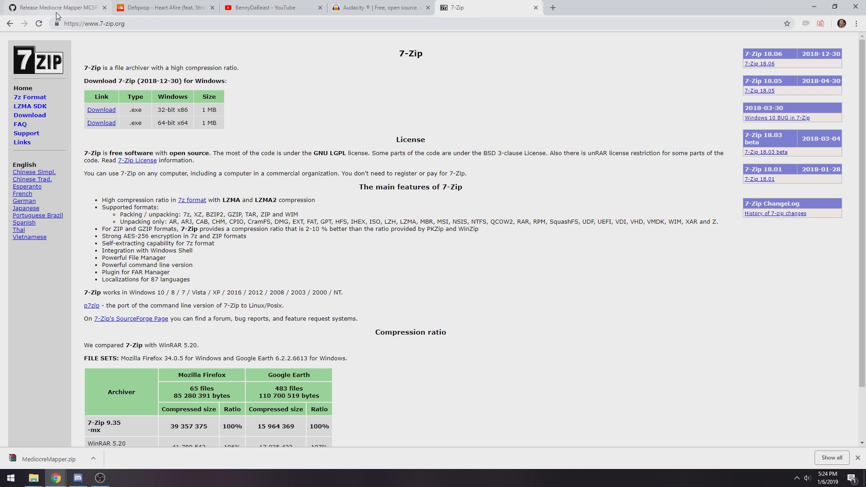
Extract MediocreMapper.zip into a MediocreMapper folder with 7-Zip and delete the zip.
right_click(57, 463)
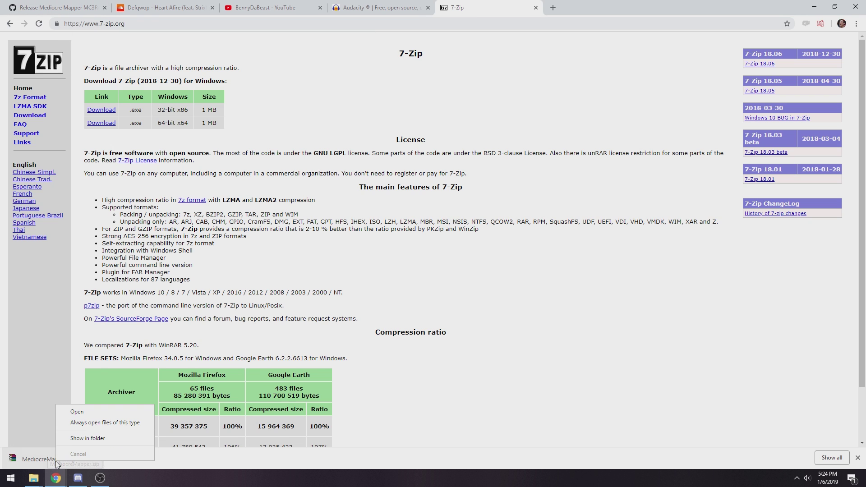
left_click(95, 440)
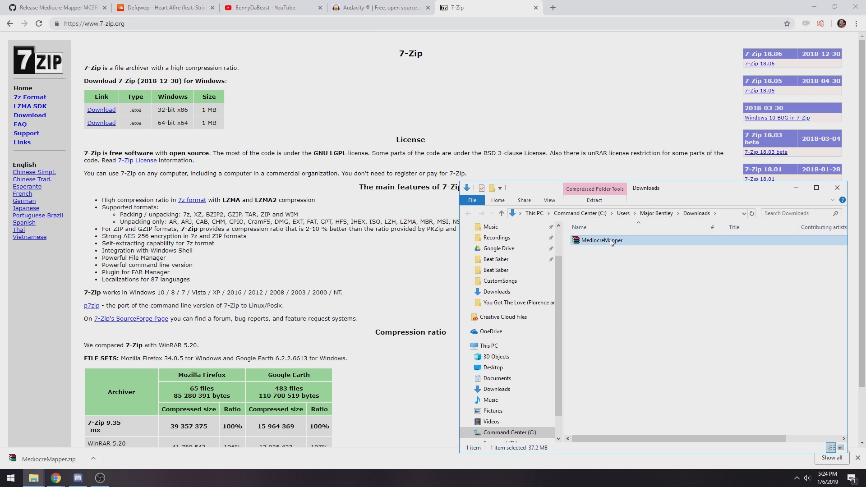
right_click(613, 243)
mouse_move(649, 295)
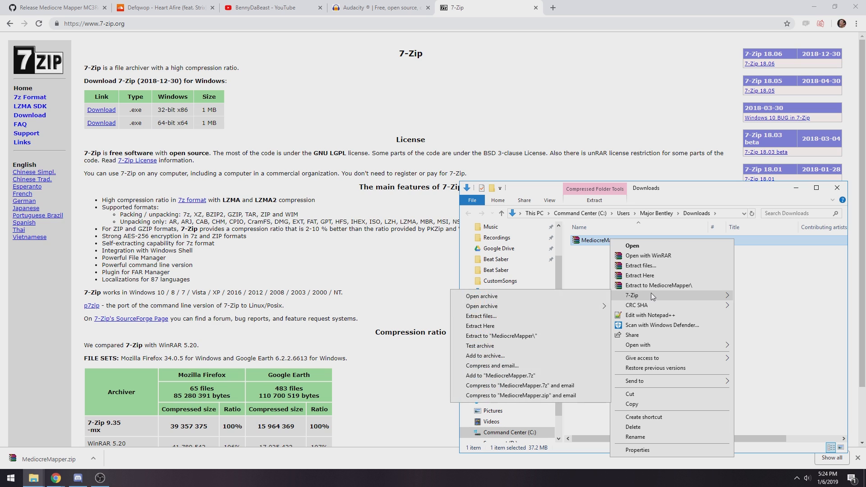
left_click(521, 326)
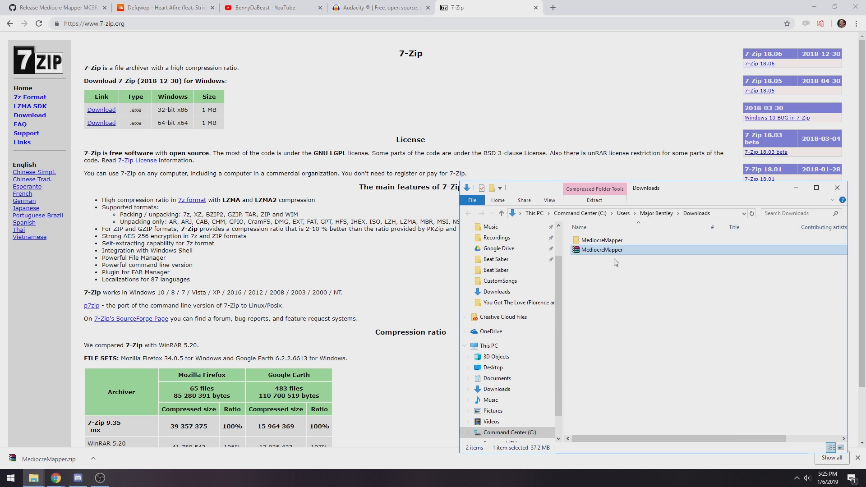
key("Delete")
Open the MediocreMapper folder on the Desktop and launch the MediocreMapper application.
left_click(605, 241)
scroll(521, 271, "up", 2)
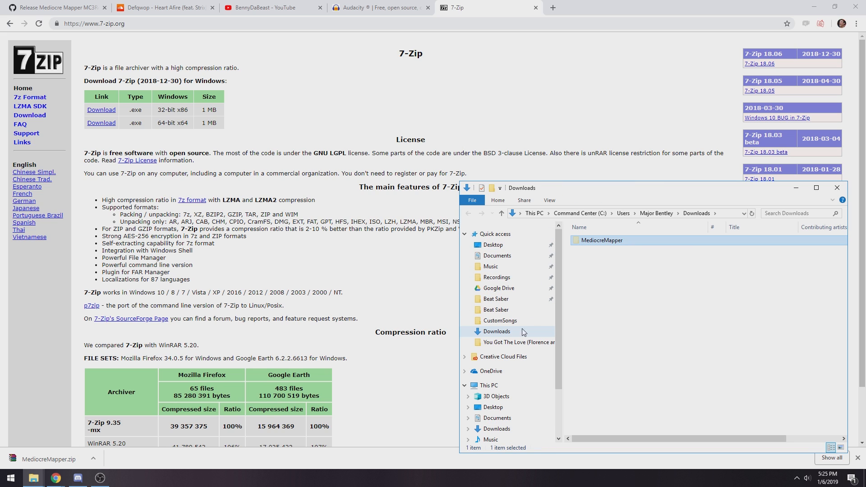
left_click(499, 245)
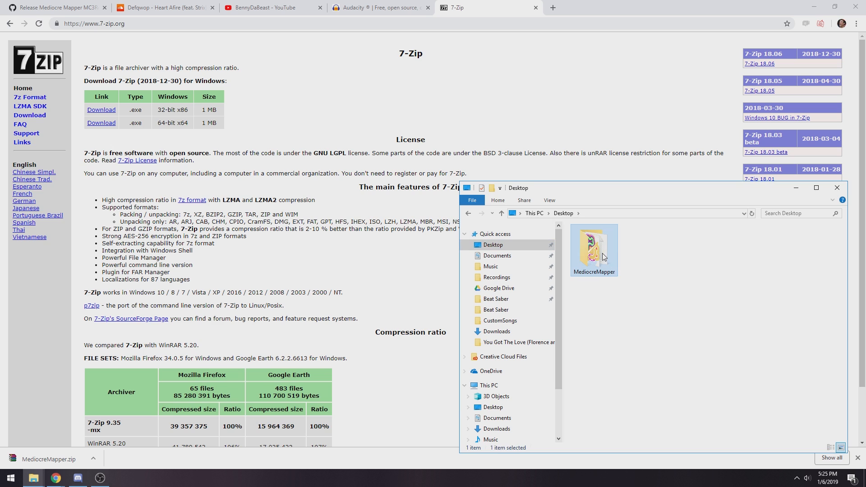
double_click(588, 253)
double_click(602, 278)
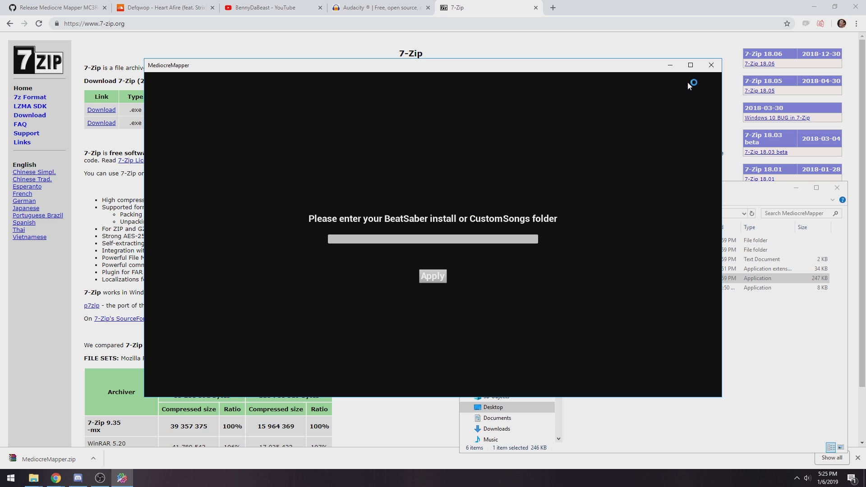
Browse to the Beat Saber game folder under Steam's steamapps\common on the C: drive.
left_click(691, 66)
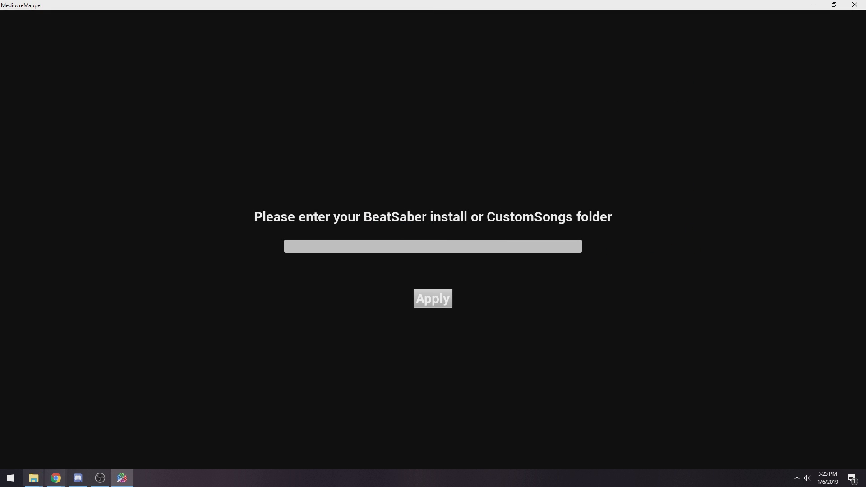
left_click(35, 478)
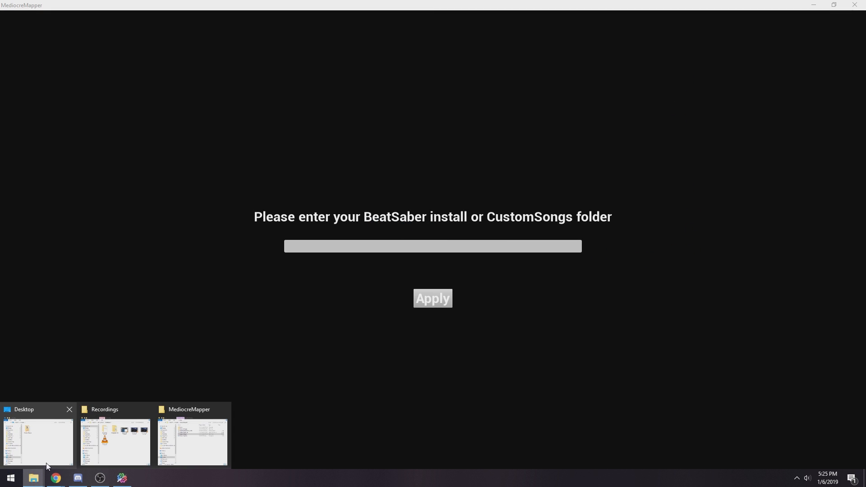
left_click(38, 443)
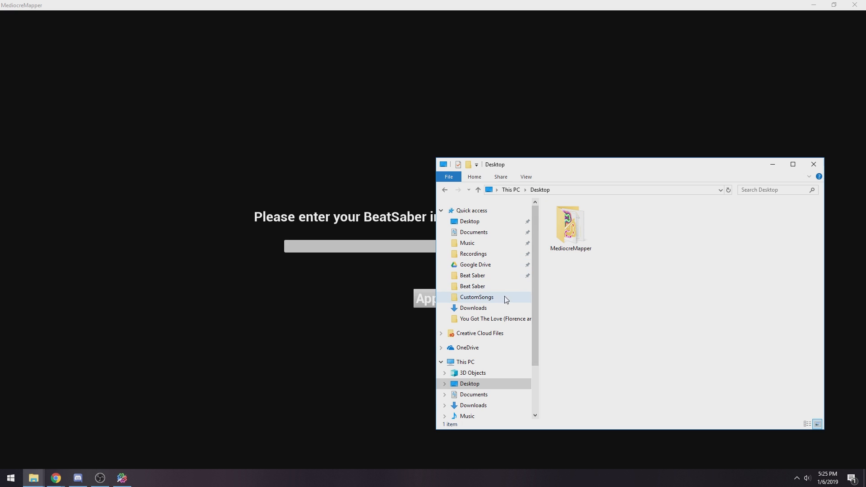
scroll(501, 318, "down", 2)
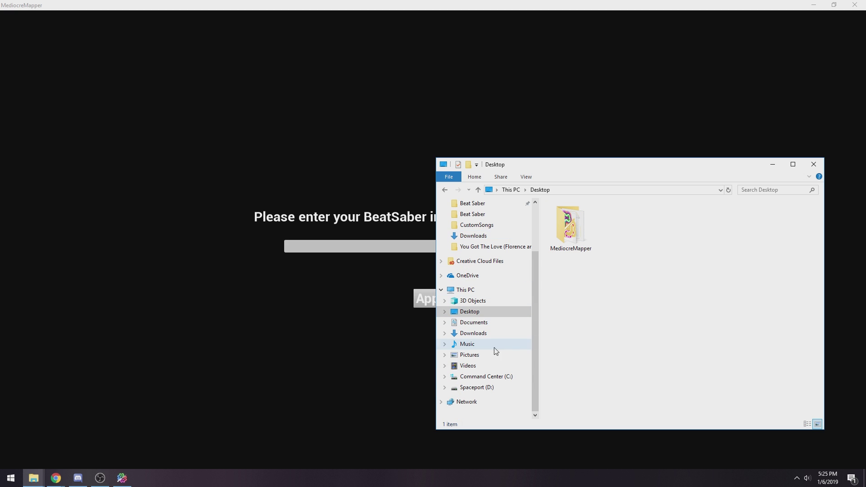
left_click(487, 376)
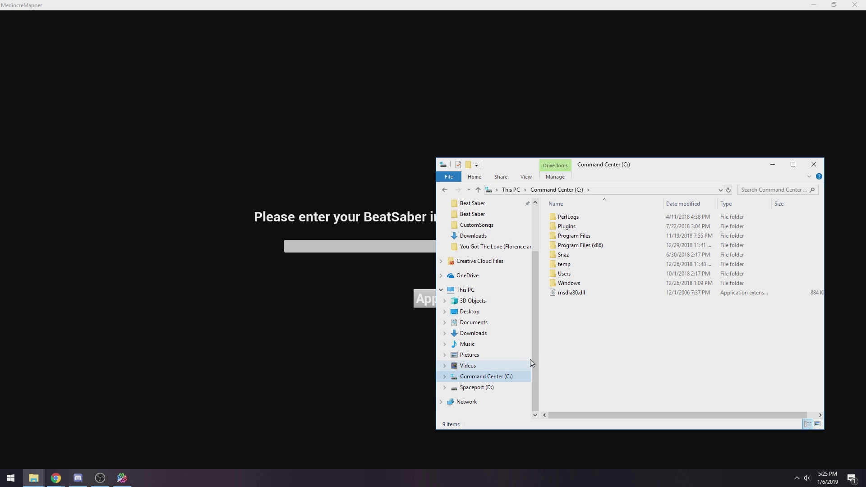
double_click(572, 249)
scroll(609, 349, "down", 3)
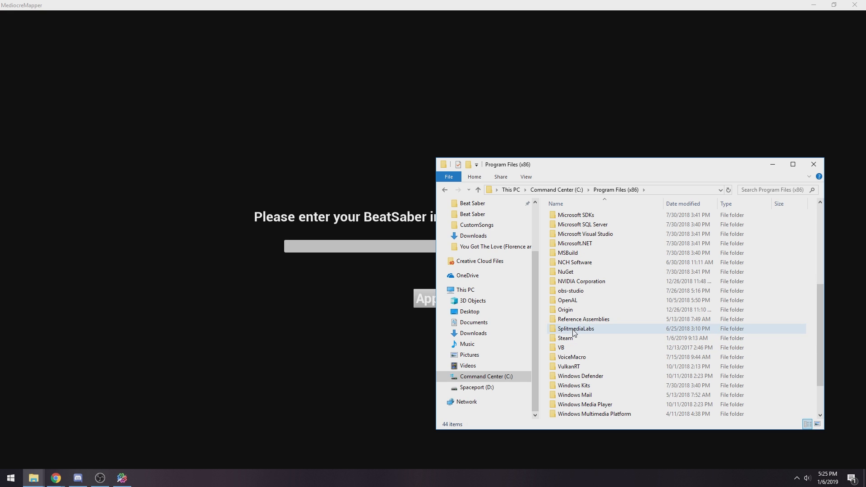
double_click(566, 338)
scroll(596, 305, "down", 2)
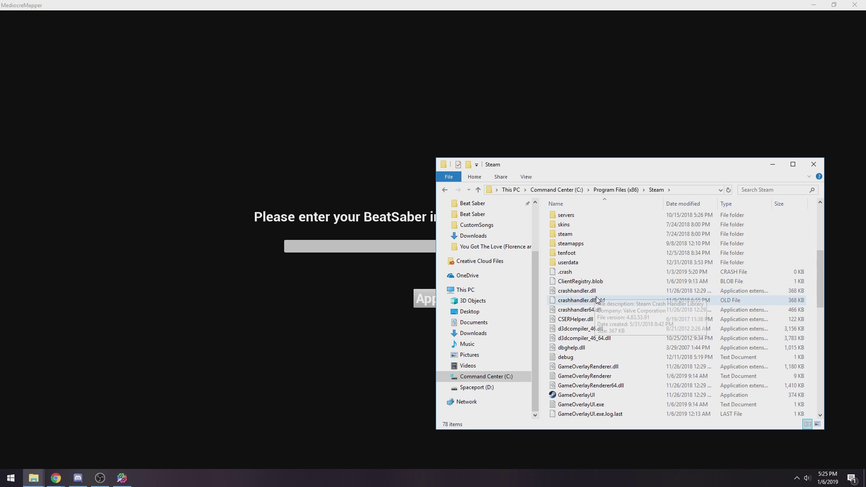
double_click(566, 248)
double_click(581, 216)
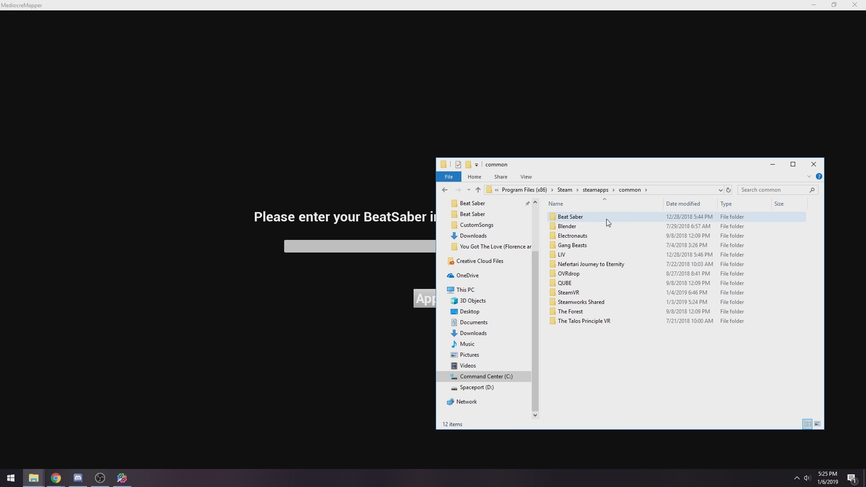
double_click(600, 218)
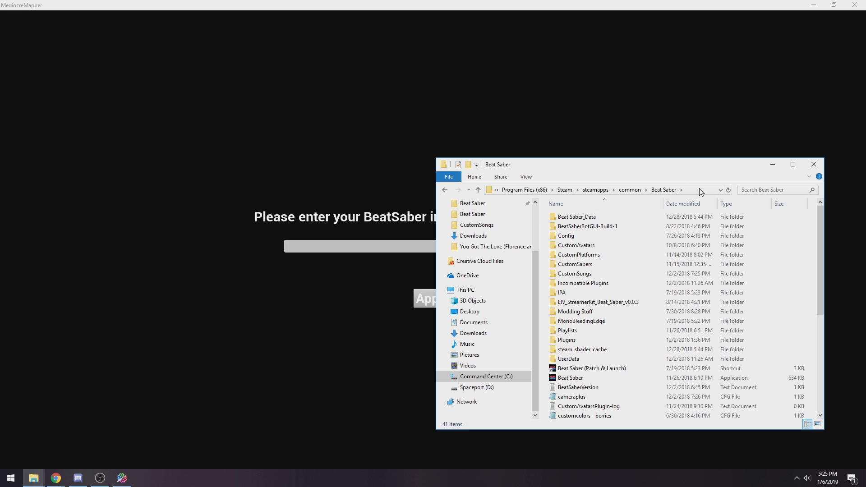
Copy the Beat Saber folder path into MediocreMapper's install folder field.
left_click(701, 191)
key("ctrl+c")
left_click(380, 245)
key("ctrl+v")
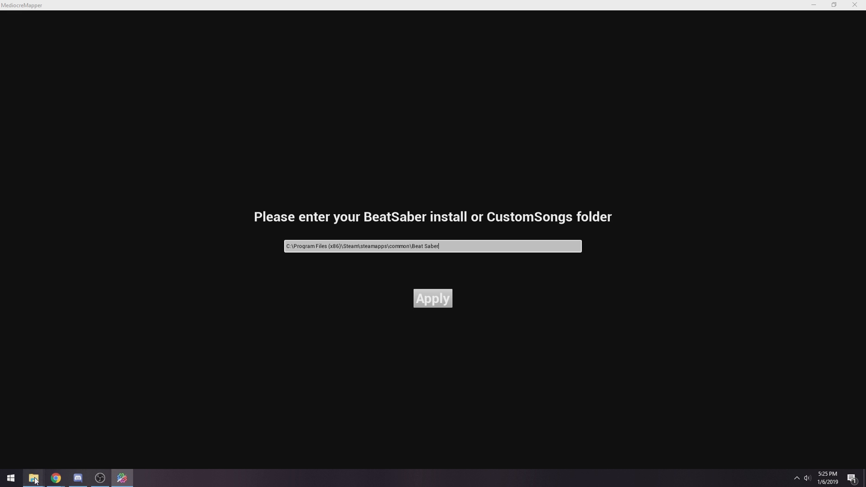
Search This PC for 'beat saber', clear the search and return to the Desktop folder.
left_click(34, 479)
left_click(40, 434)
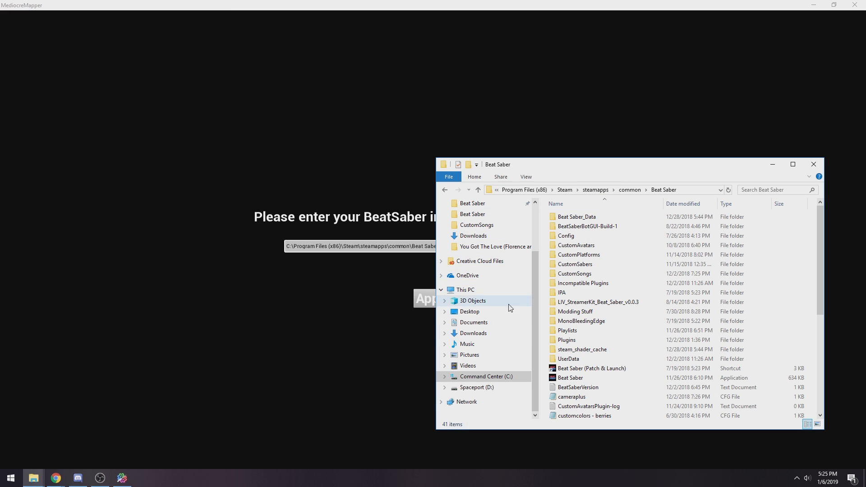
left_click(466, 290)
left_click(759, 190)
type("beat saber")
key("Return")
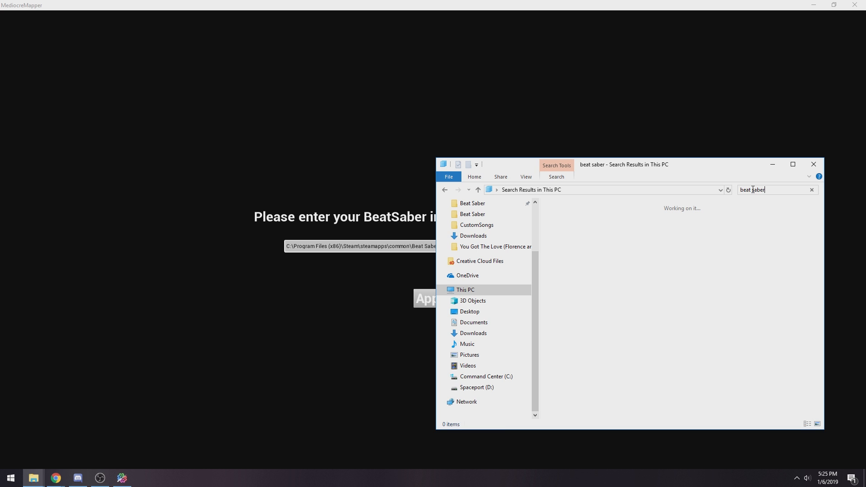
left_click(812, 190)
scroll(485, 298, "up", 3)
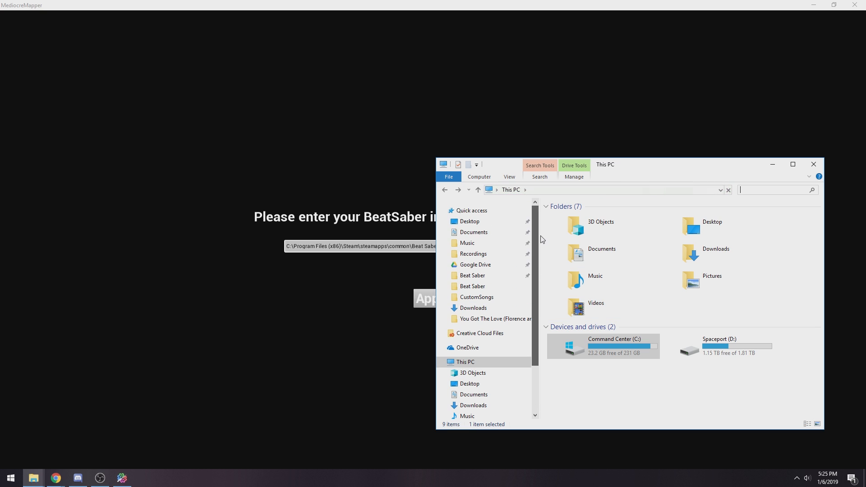
left_click(469, 222)
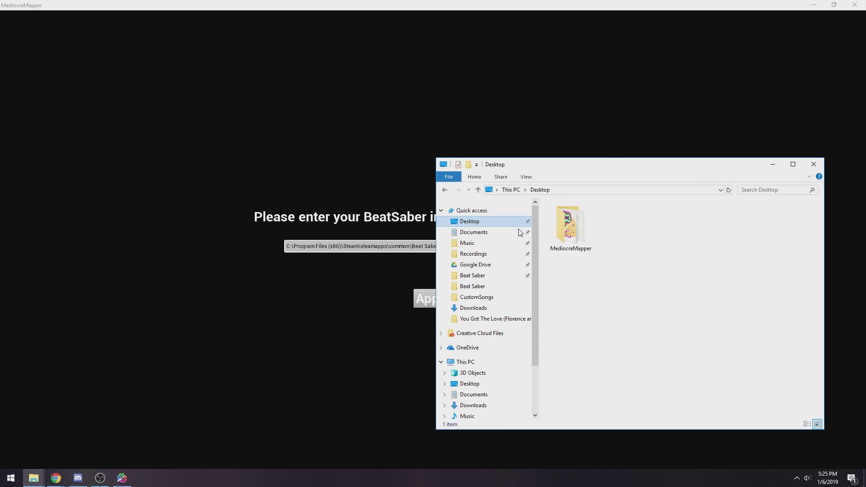
Create an empty Beat Saber folder on the Desktop and copy its path.
right_click(652, 267)
mouse_move(697, 370)
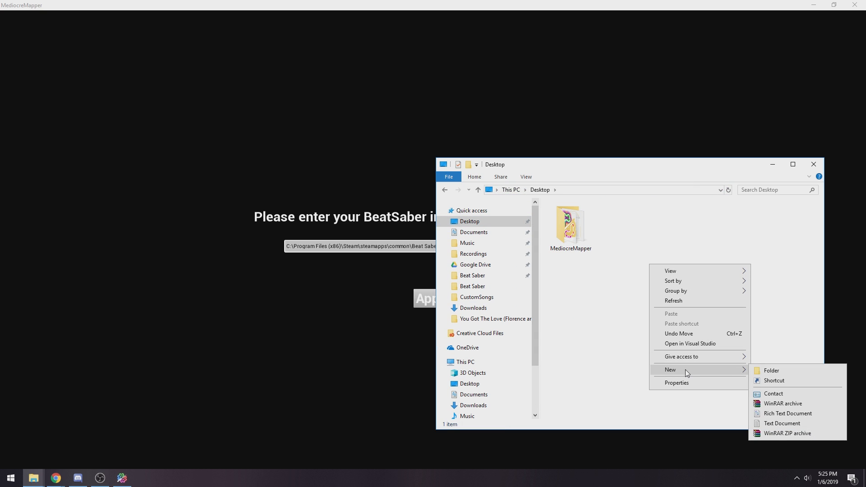
left_click(779, 374)
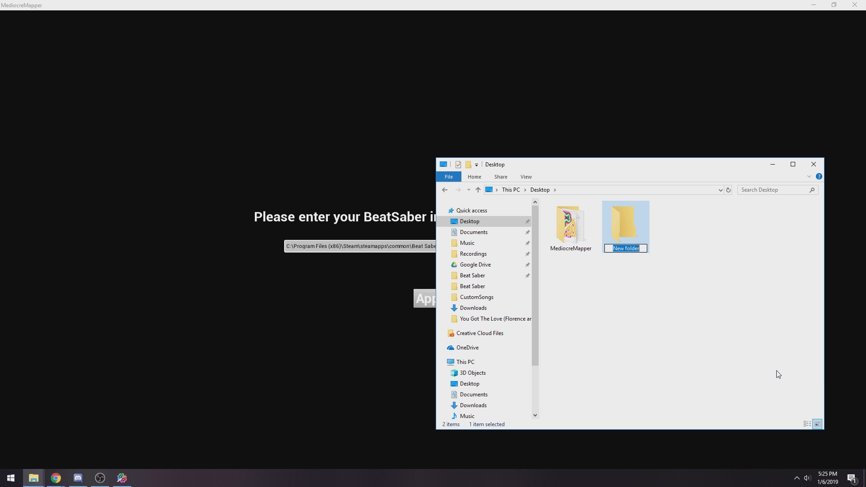
type("B")
type("Saber")
key("Return")
double_click(623, 231)
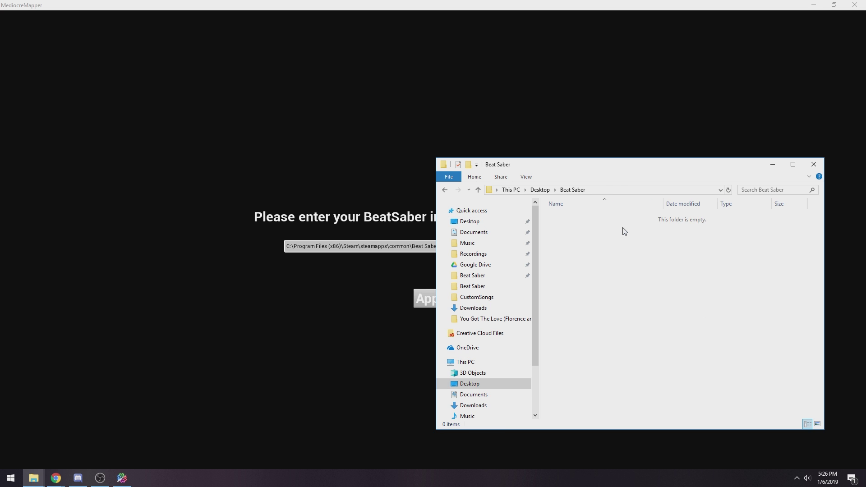
left_click(612, 192)
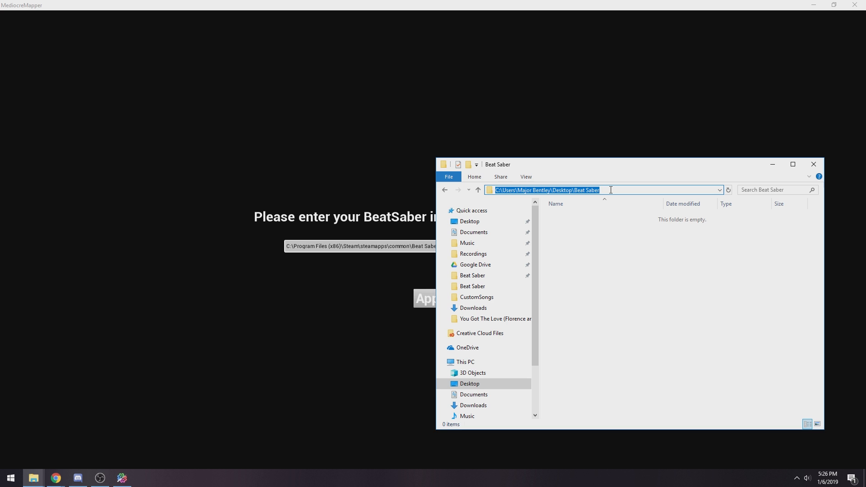
key("ctrl+c")
Set the Beat Saber folder as MediocreMapper's install path, apply it and dismiss the thanks message.
left_click(406, 245)
key("ctrl+a")
key("ctrl+v")
left_click(434, 299)
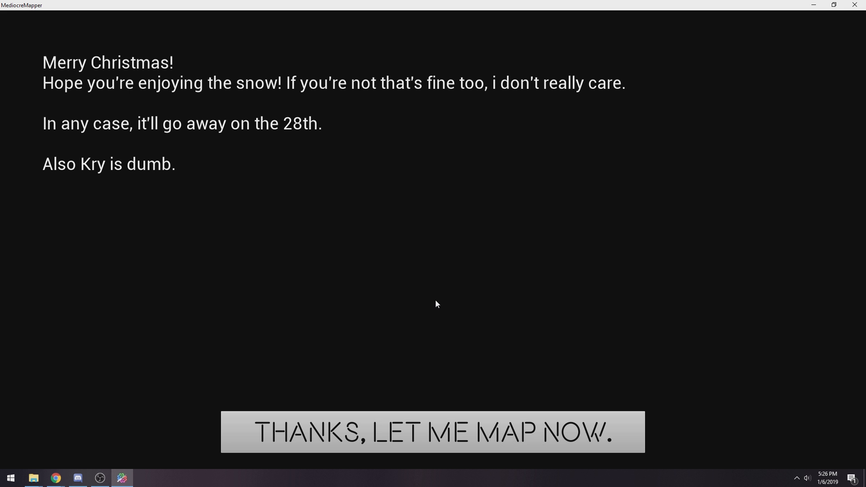
left_click(571, 433)
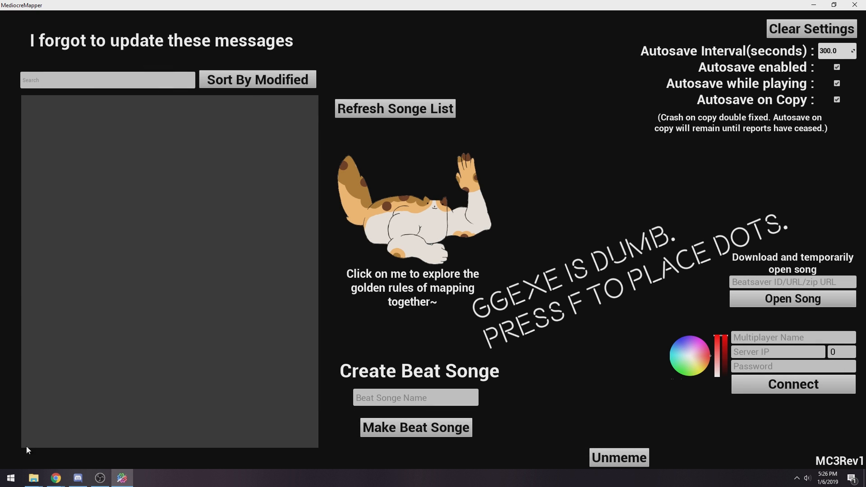
Copy the track title Heart Afire (feat. Strix) from the SoundCloud page.
left_click(56, 479)
left_click(47, 440)
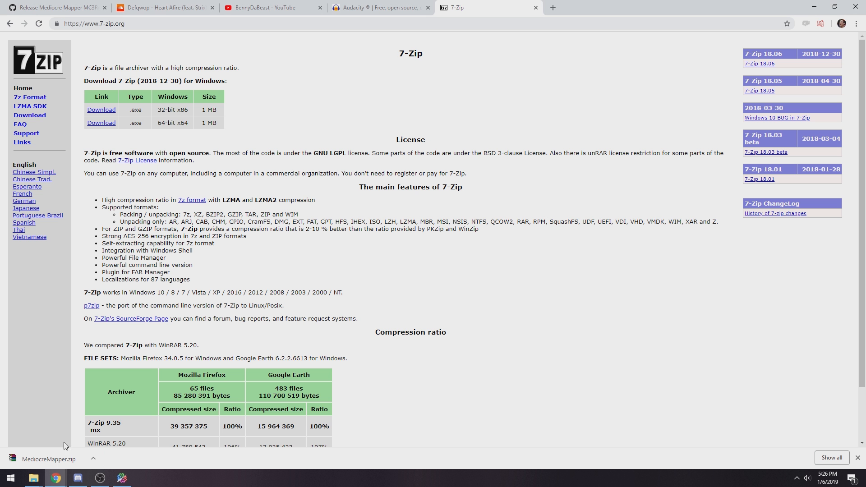
left_click(165, 8)
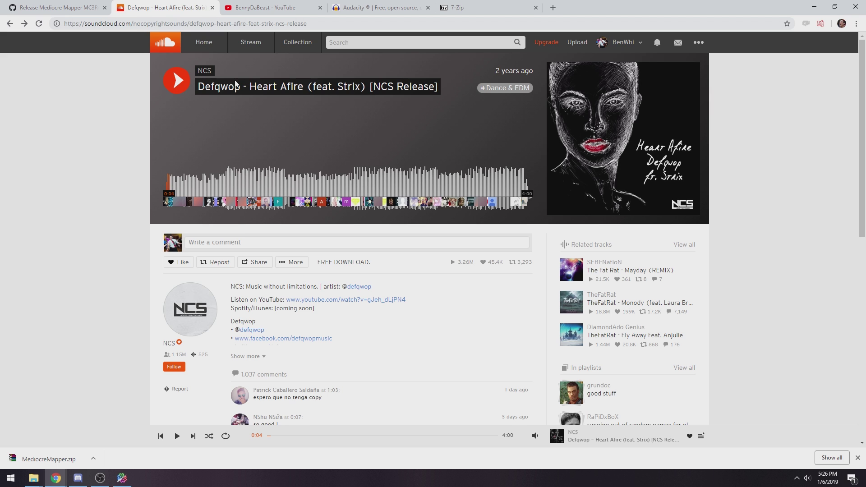
left_click_drag(250, 86, 366, 86)
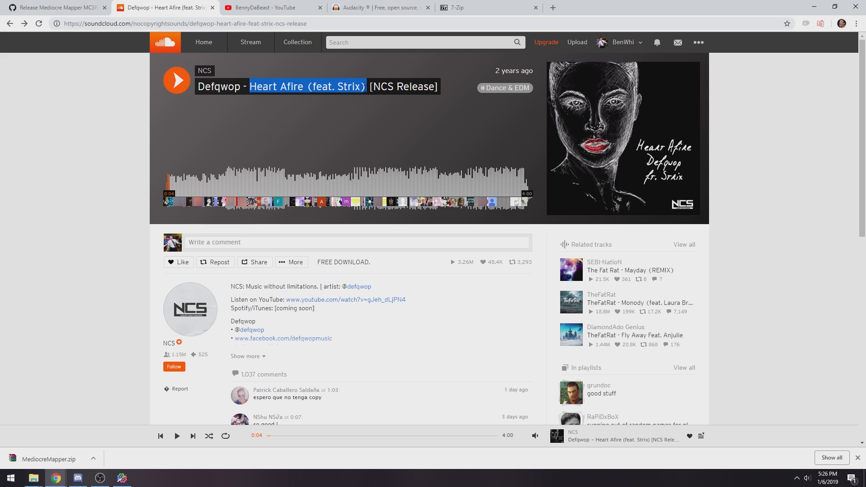
Create a new beat songe named Heart Afire (feat. Strix) in MediocreMapper.
left_click(122, 479)
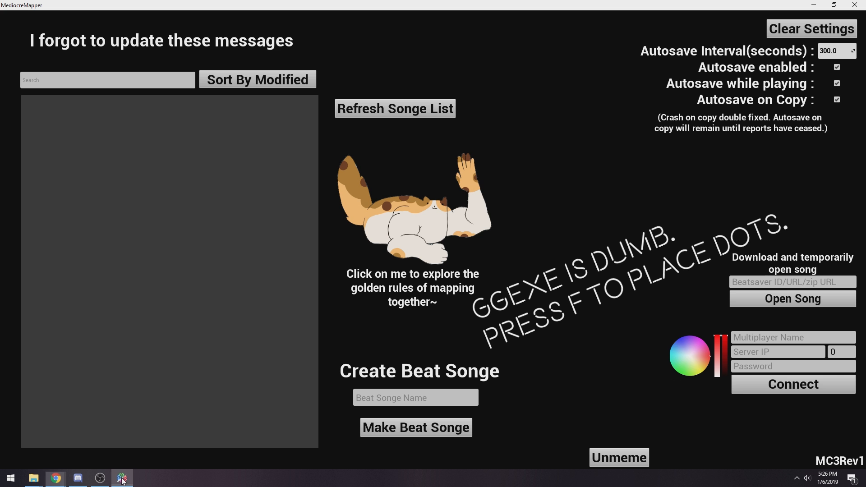
left_click(415, 398)
key("ctrl+v")
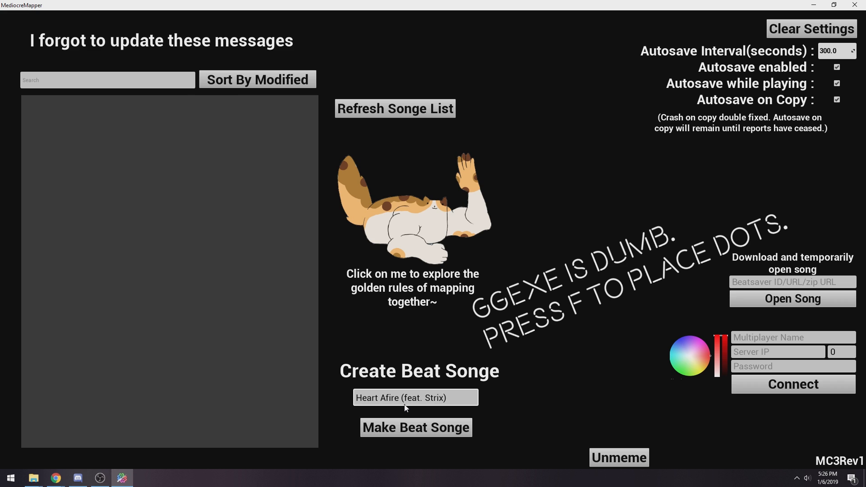
left_click(416, 428)
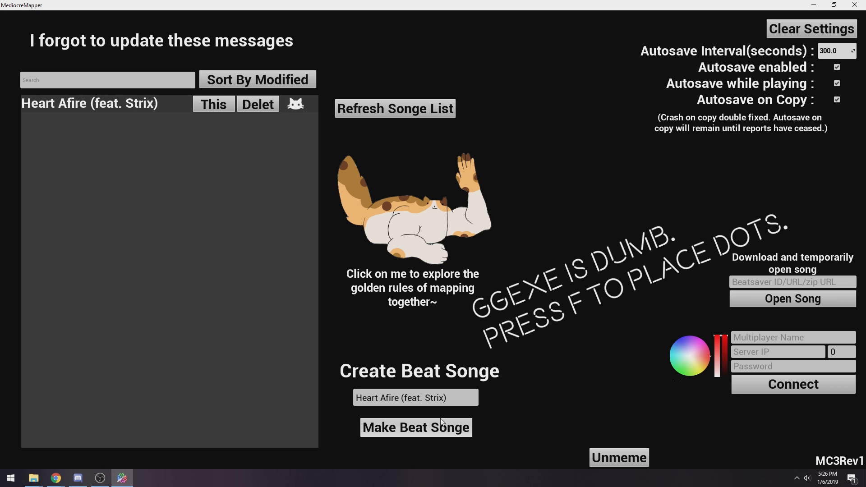
Fill the song info with name Heart Afire (feat. Strix), subname Defqwop and author BennyDaBeast.
left_click(211, 106)
double_click(183, 64)
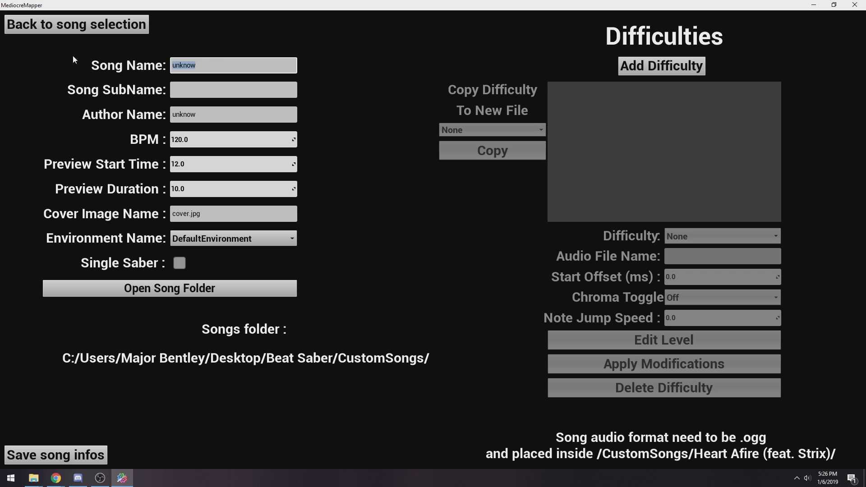
type("Heart Afire (feat. Strix)")
left_click(197, 90)
type("Defqwop")
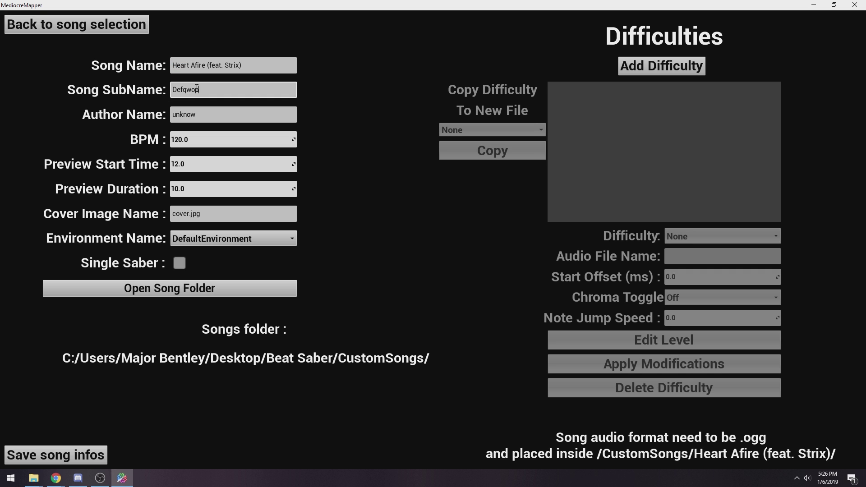
key("Tab")
type("B")
type("DaBea")
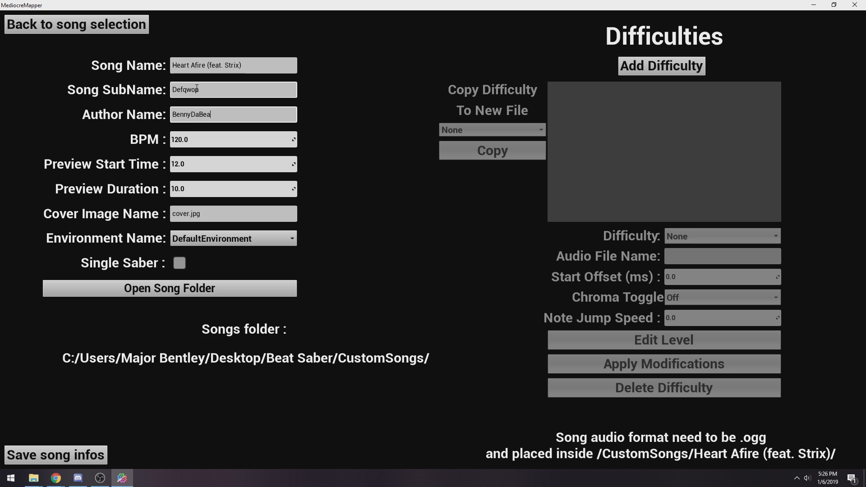
type("st")
key("Tab")
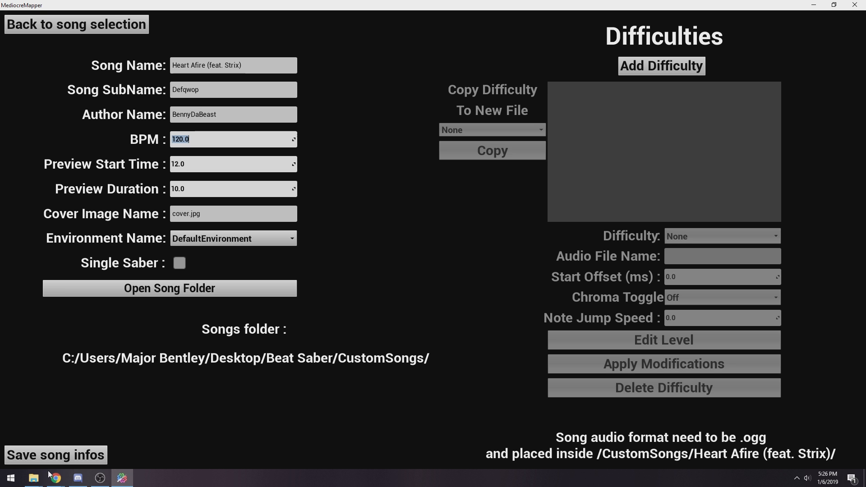
left_click(56, 478)
Google 'Heart Afire (feat. Strix) bpm' and open the songbpm and tunebat results in background tabs.
left_click(50, 447)
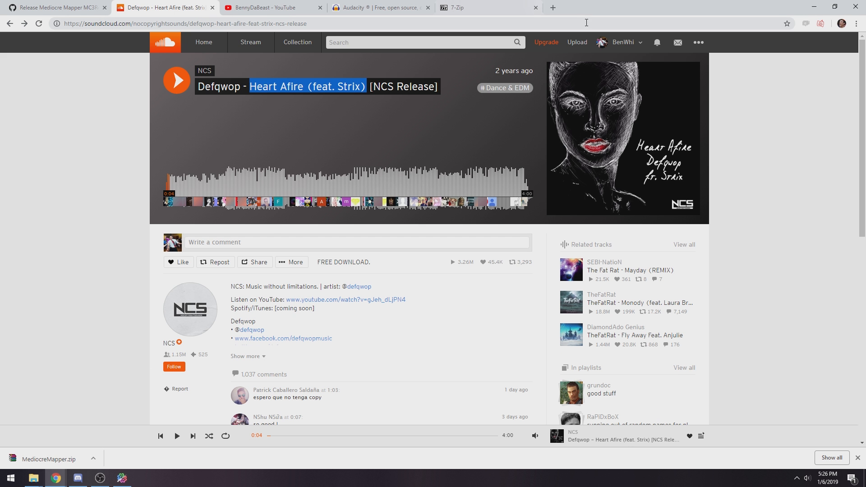
left_click(553, 7)
key("ctrl+v")
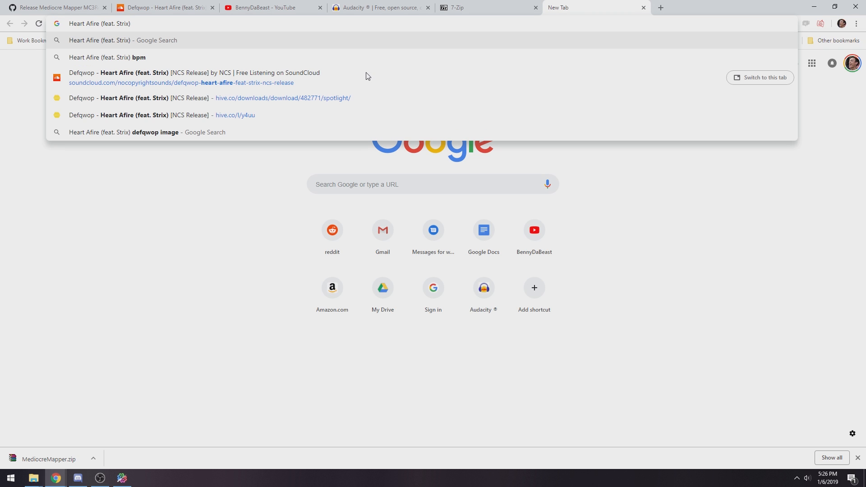
type(" bpm")
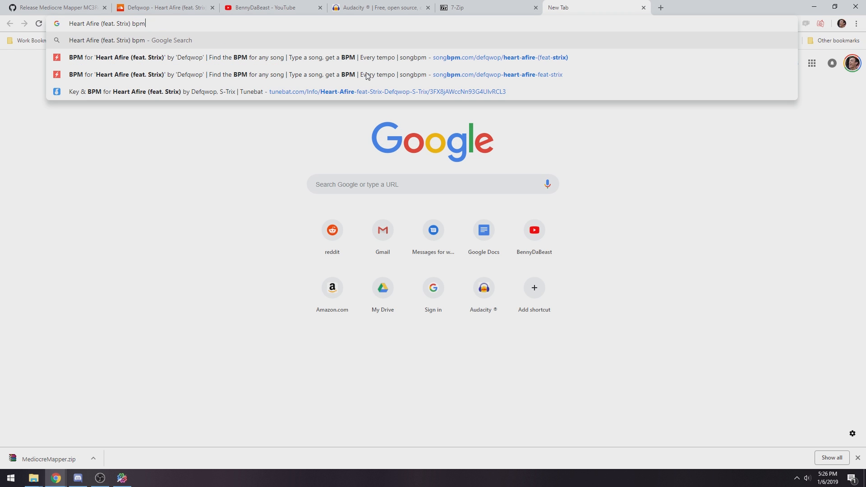
key("Return")
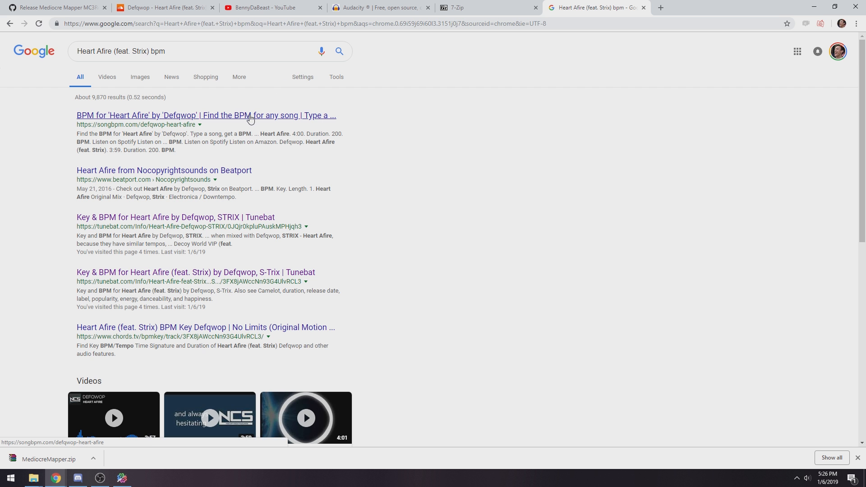
middle_click(203, 218)
middle_click(261, 273)
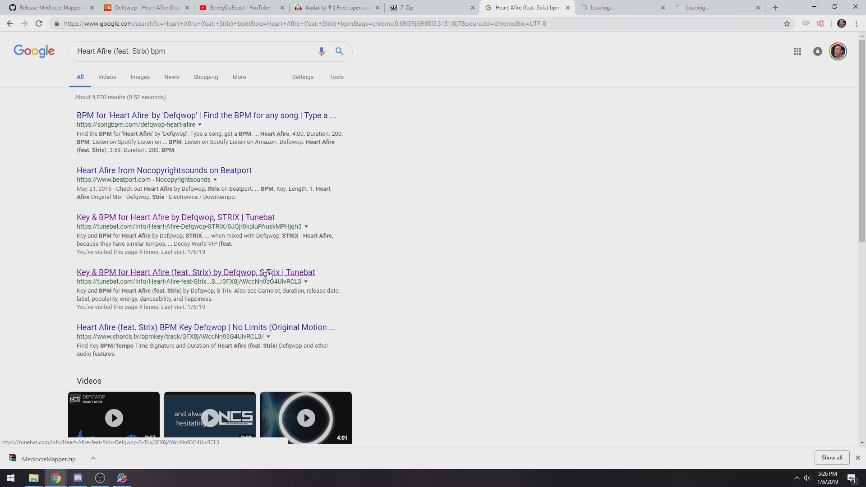
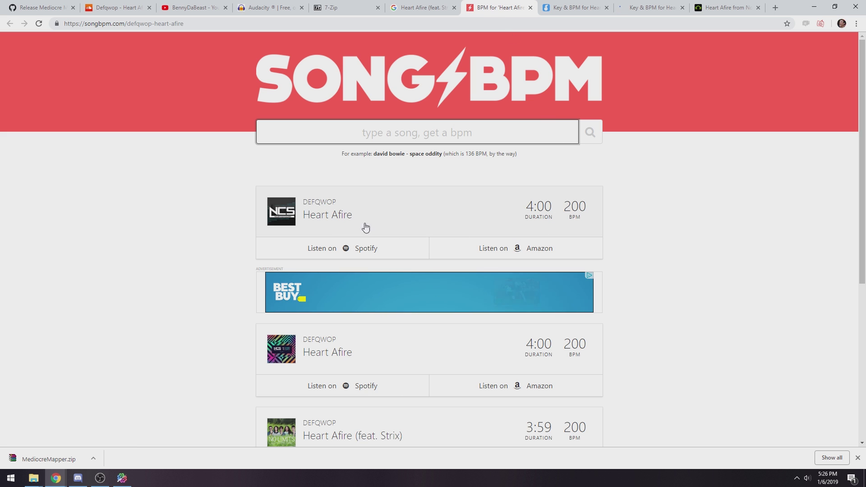
scroll(579, 215, "down", 2)
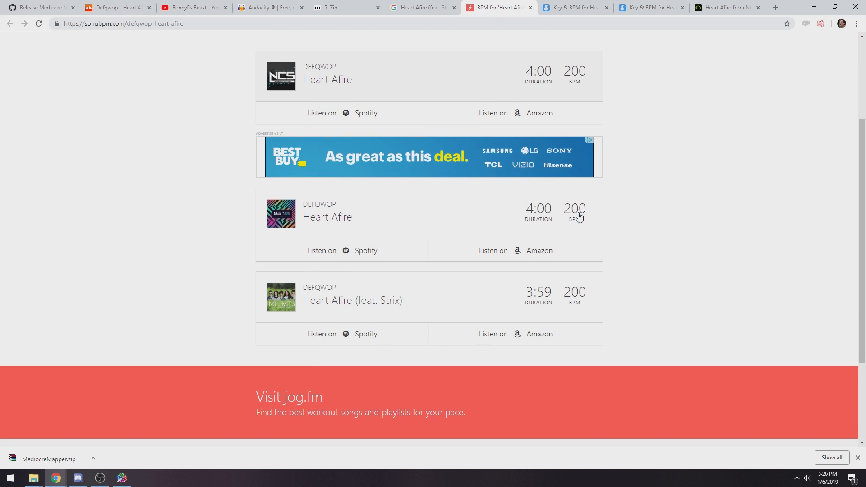
scroll(579, 296, "up", 3)
Check the Tunebat and Beatport listings for Heart Afire showing 200 and 100 BPM.
left_click(572, 7)
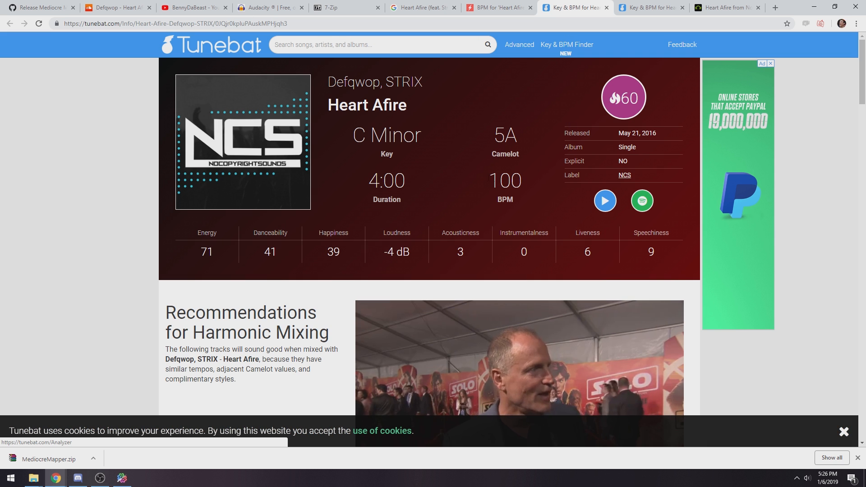
left_click(652, 8)
left_click(723, 7)
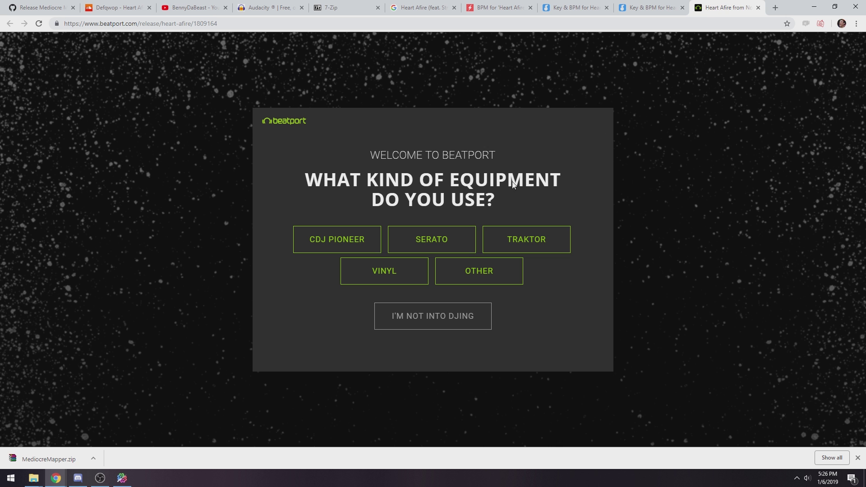
Close the Beatport, both Tunebat and the SongBPM pages.
left_click(760, 8)
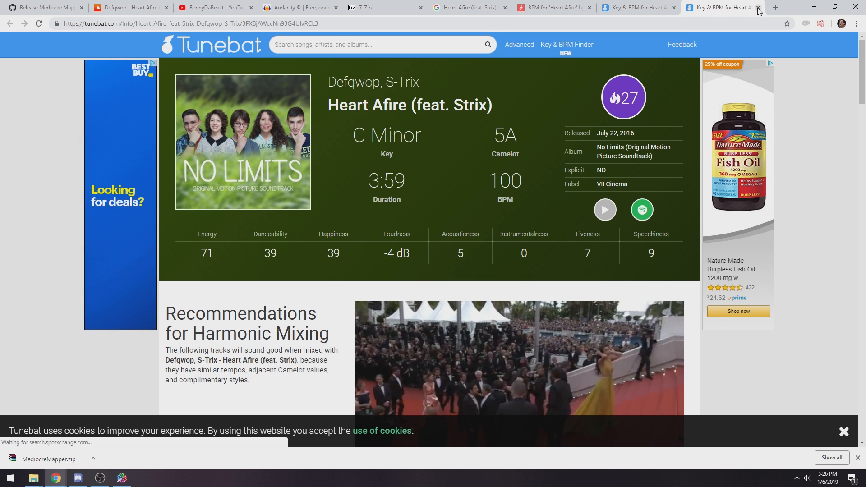
left_click(759, 8)
left_click(760, 9)
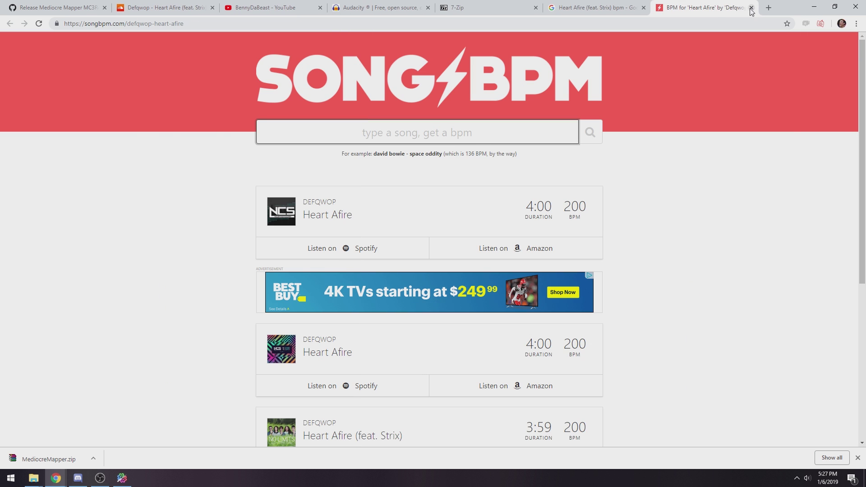
left_click(751, 8)
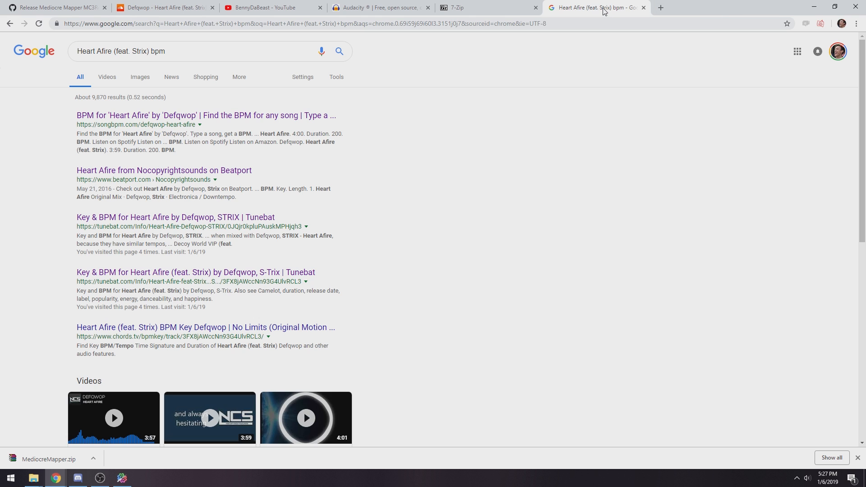
Search for 'tap bpm' and load the all8 Tap for Beats Per Minute tool.
left_click(287, 25)
type("tap bpm")
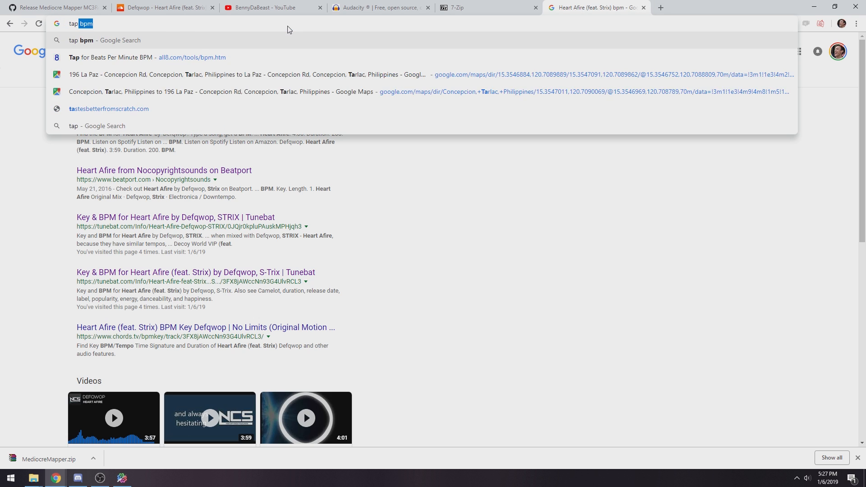
key("Return")
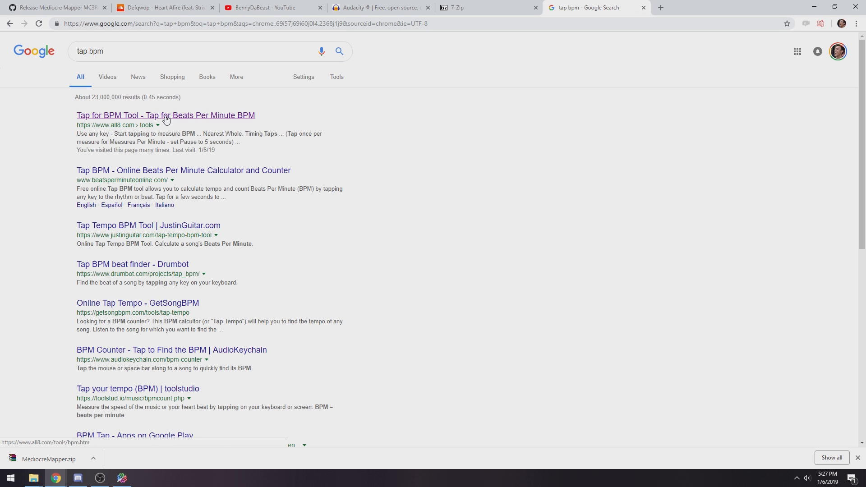
left_click(165, 116)
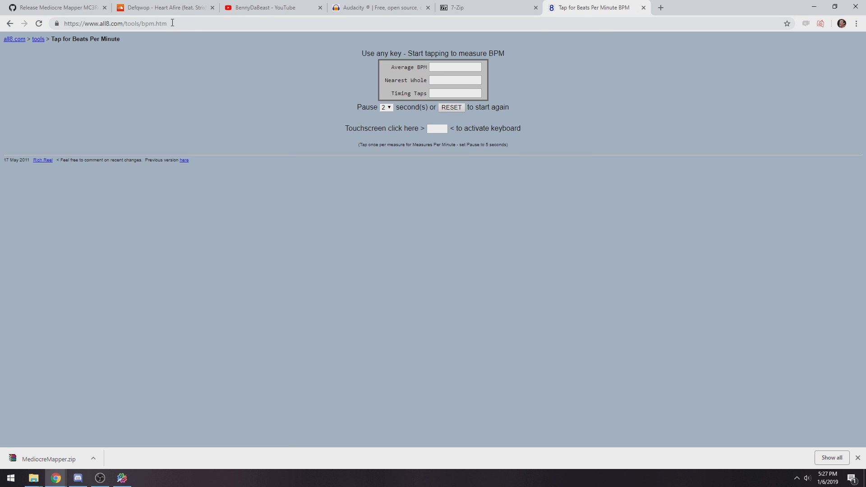
Start Heart Afire playing on SoundCloud and return to the tapping tool.
left_click(145, 8)
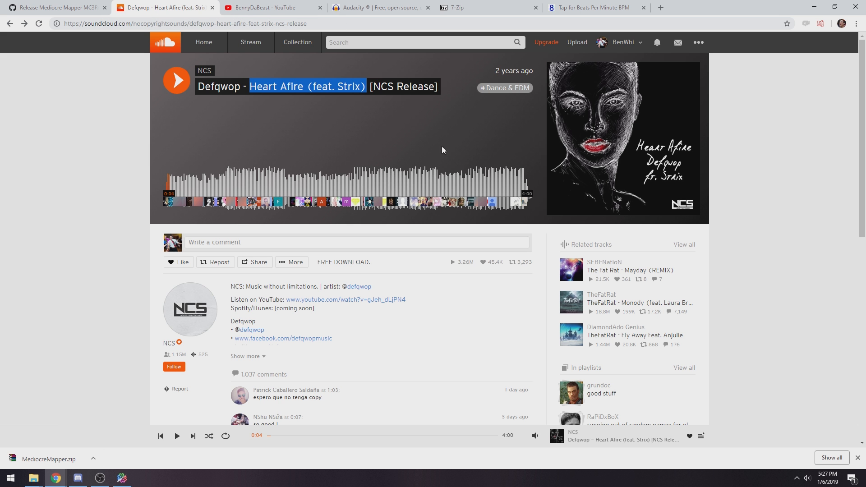
left_click(244, 185)
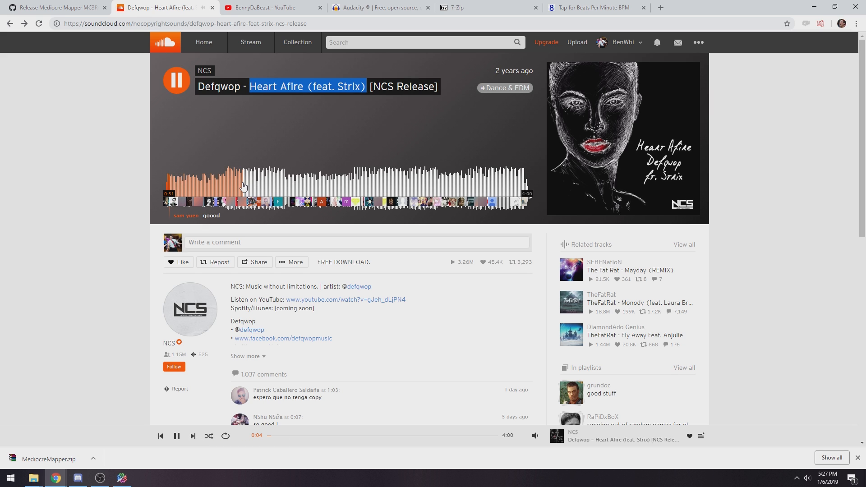
key("space")
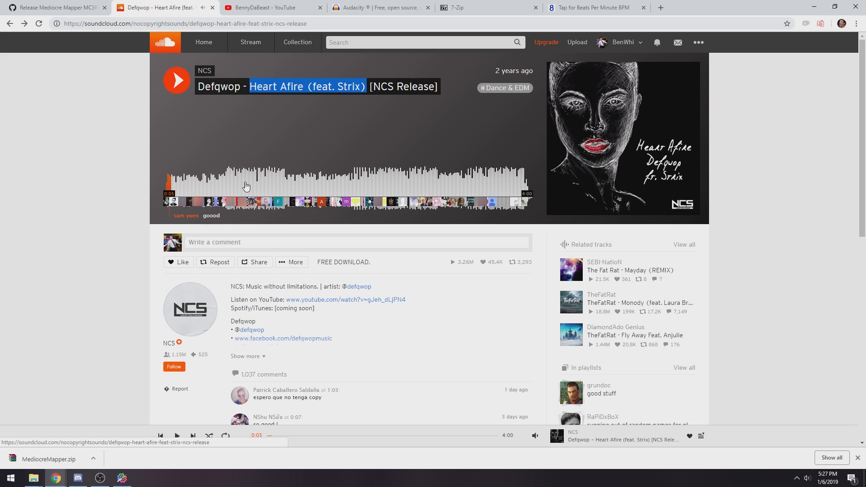
key("space")
left_click(588, 8)
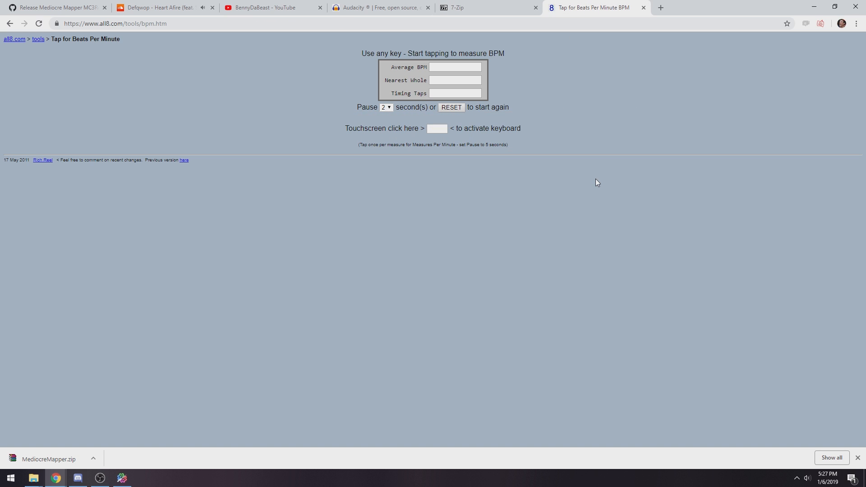
Tap along with the song to build a first tempo estimate.
key("space")
key("space")
key("space")
key("space")
key("space")
key("space")
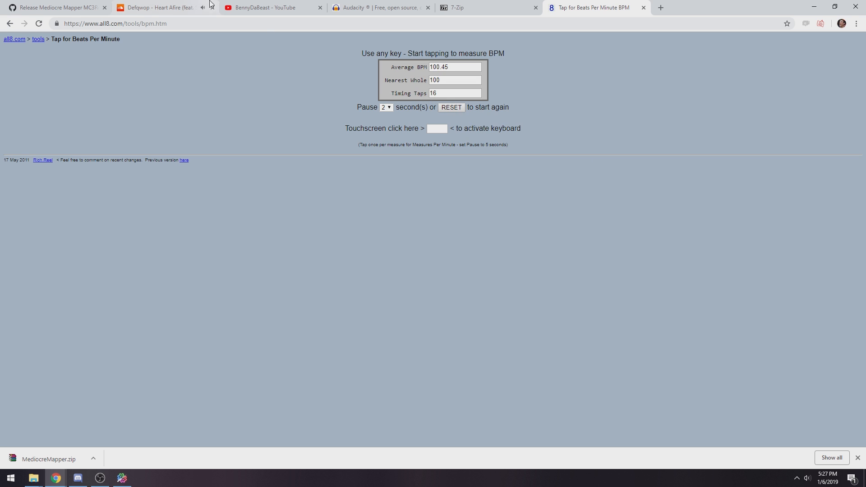
left_click(160, 7)
left_click(594, 8)
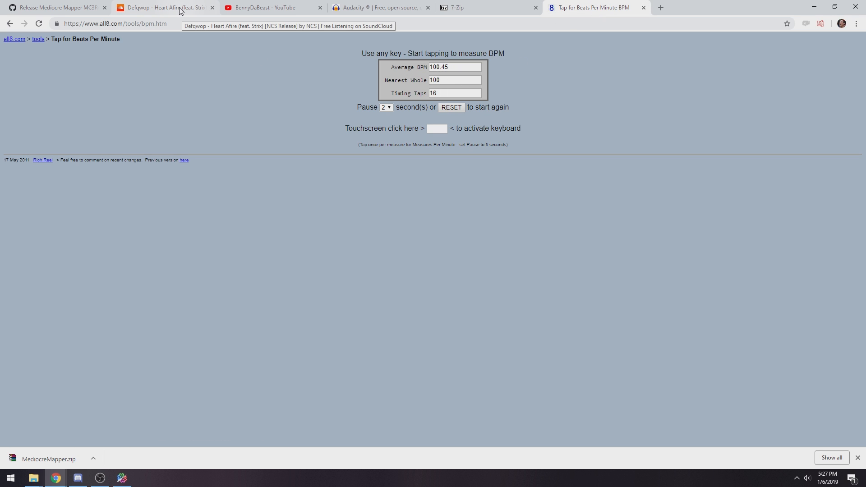
Reset the measurement, restart the song and retap to settle near 100 BPM.
left_click(452, 107)
left_click(163, 7)
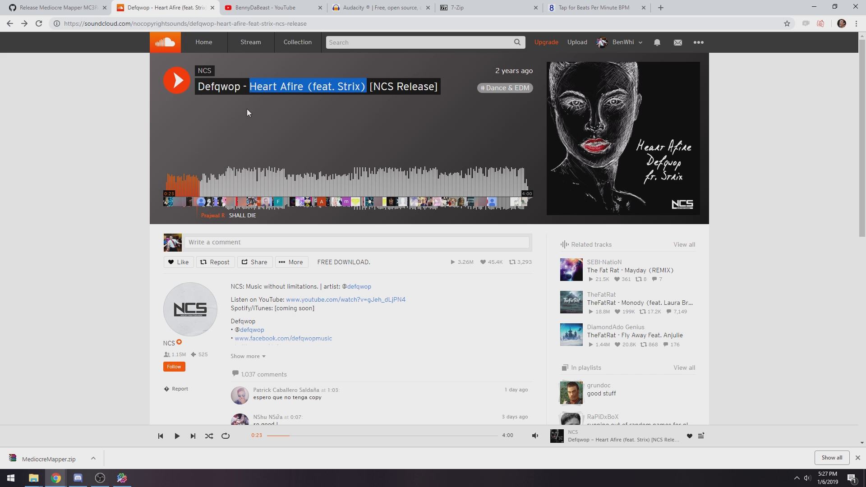
left_click(176, 81)
left_click(589, 7)
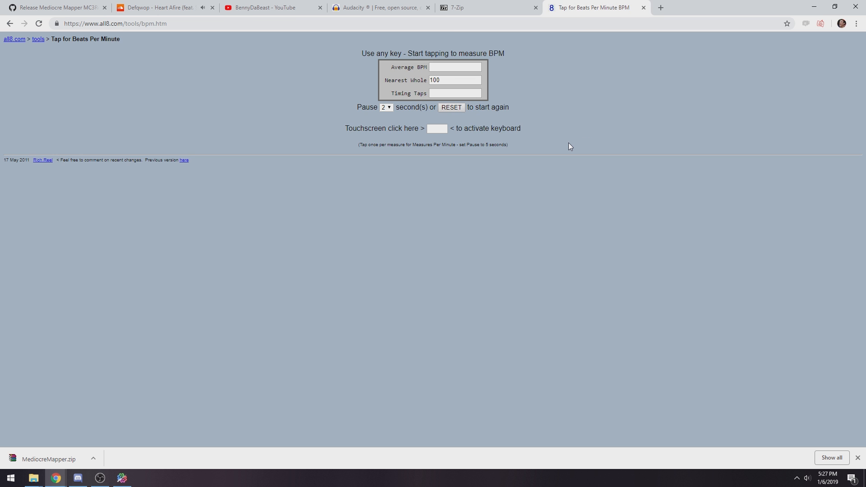
key("space")
key("space")
key("space")
key("space")
Pause the SoundCloud track and return to the tapping tool.
left_click(173, 10)
left_click(176, 84)
left_click(596, 7)
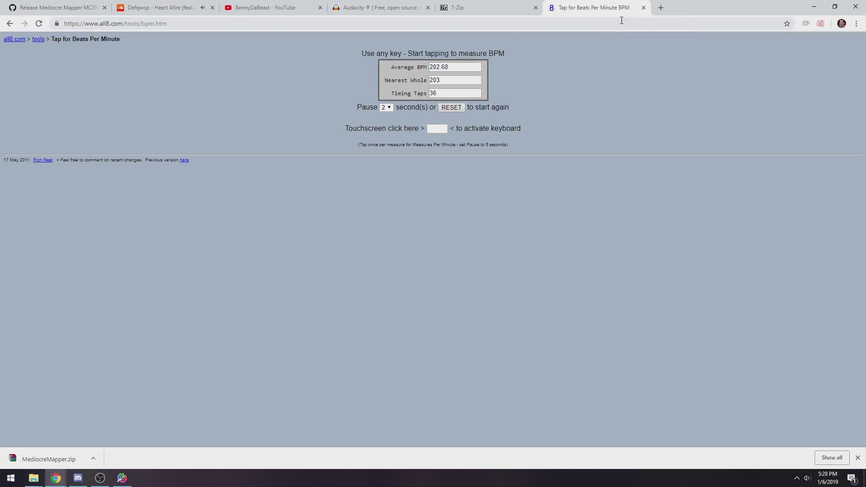
Close the tap tool and set the Heart Afire song BPM to 100 in MediocreMapper.
left_click(644, 8)
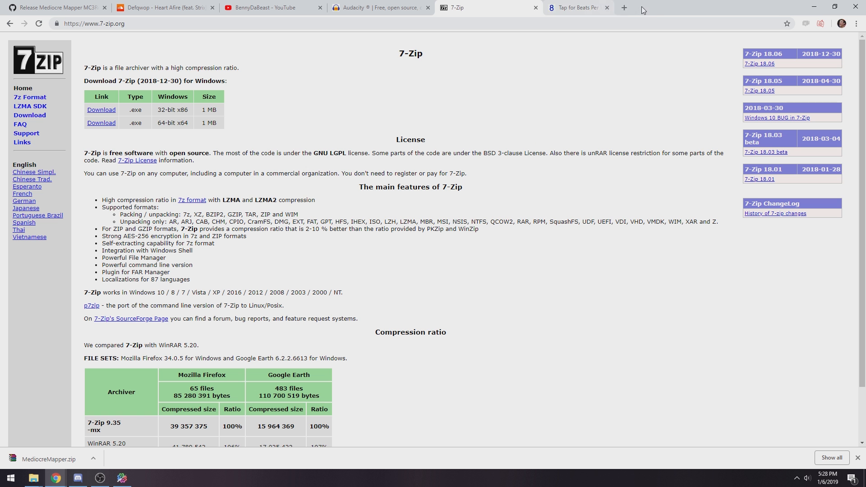
left_click(122, 479)
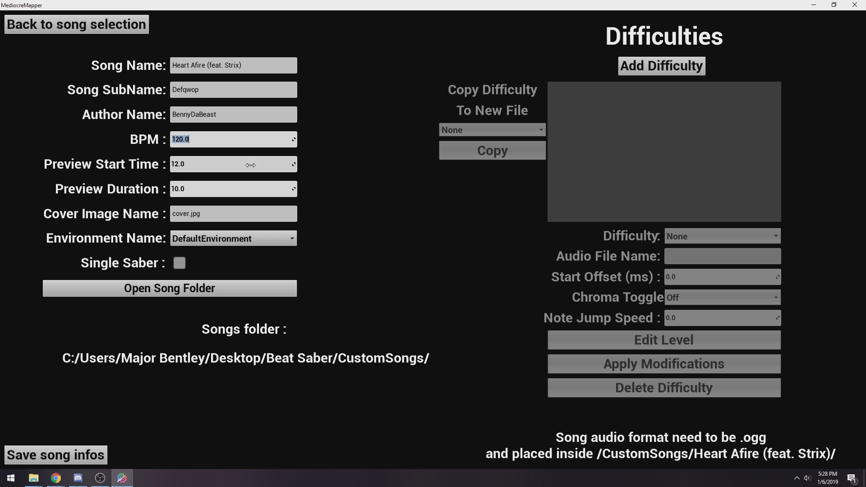
left_click(249, 141)
type("10")
left_click(144, 141)
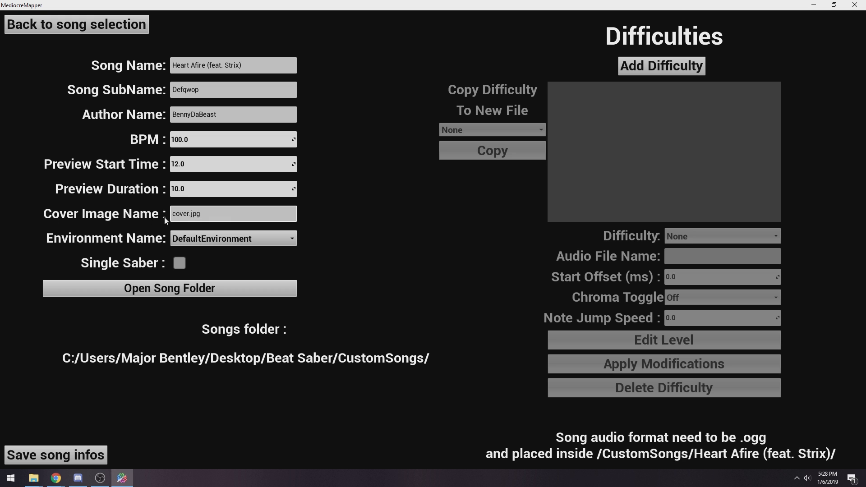
Enlarge the SoundCloud cover artwork and inspect its page element in DevTools.
mouse_move(56, 477)
left_click(20, 440)
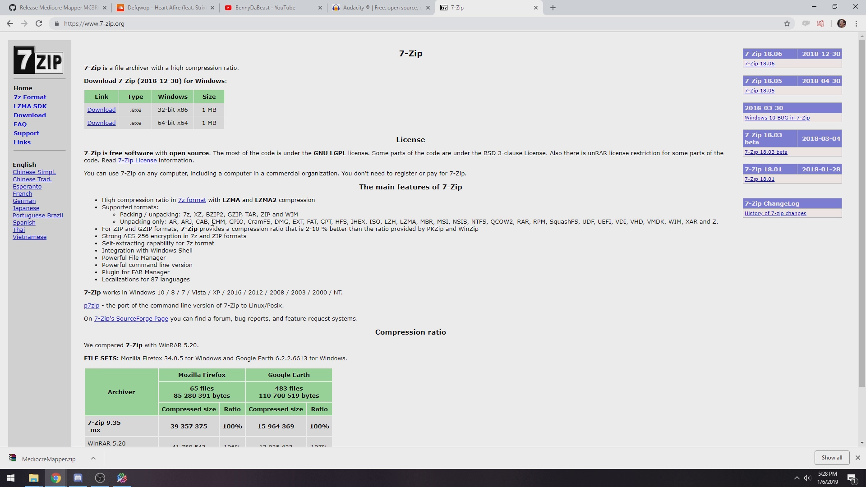
left_click(554, 7)
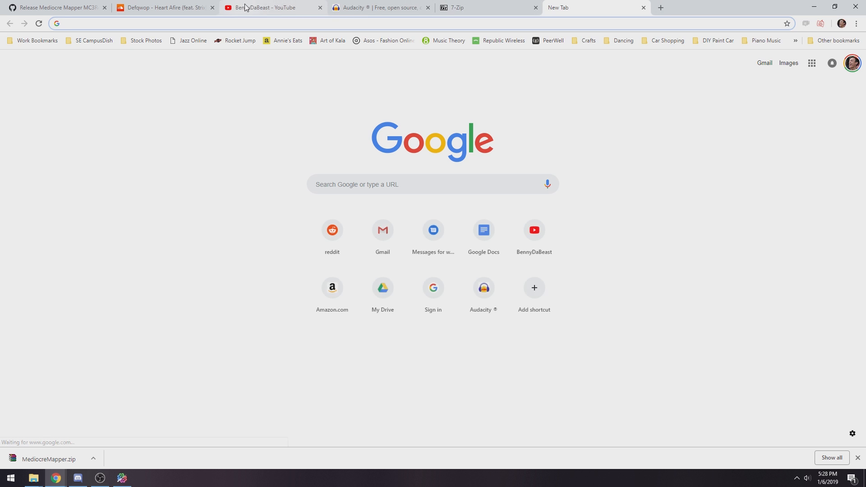
left_click(166, 7)
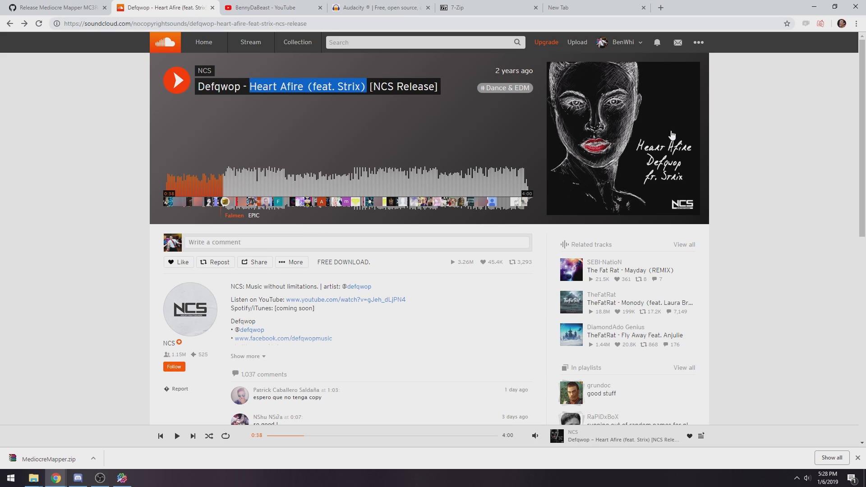
left_click(641, 136)
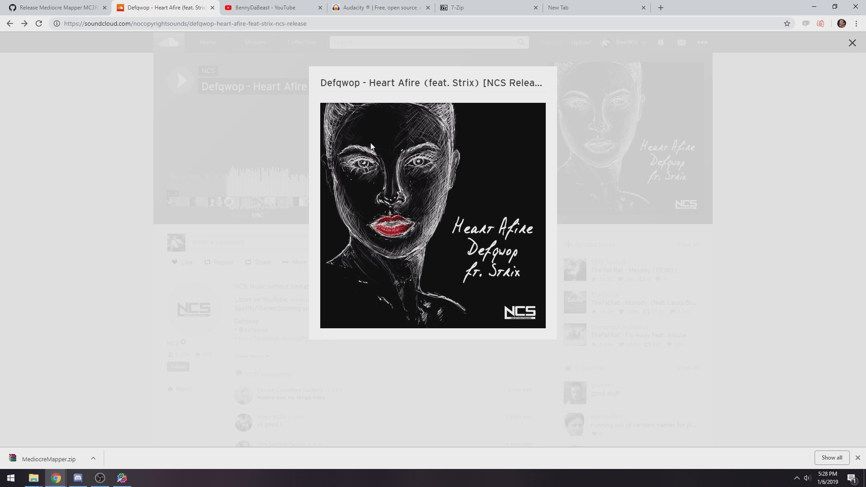
right_click(454, 169)
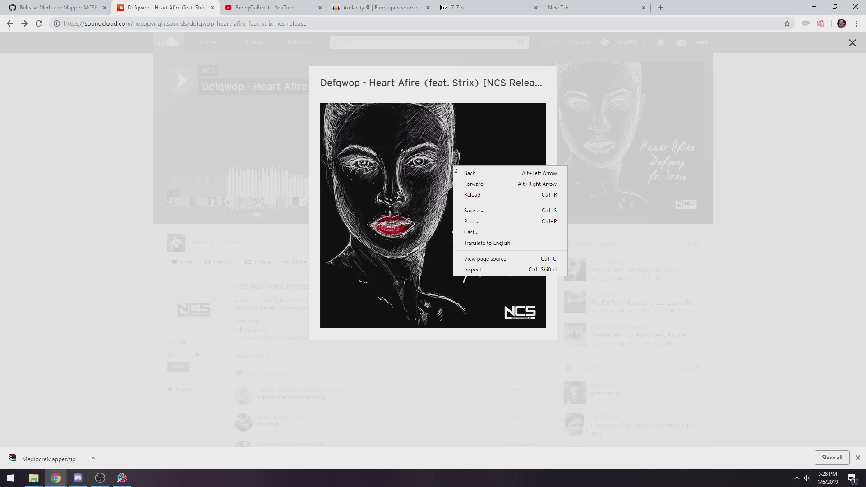
left_click(472, 270)
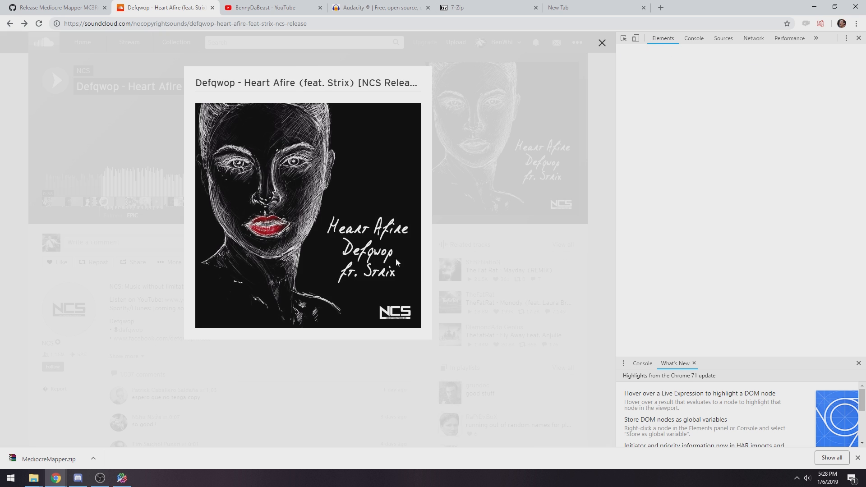
Copy the 500×500 background-image URL and load it in its own tab.
double_click(780, 123)
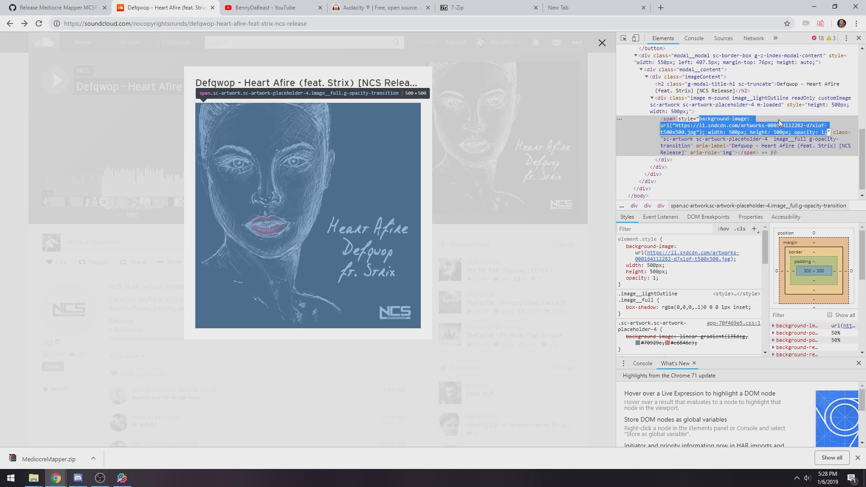
left_click(680, 129)
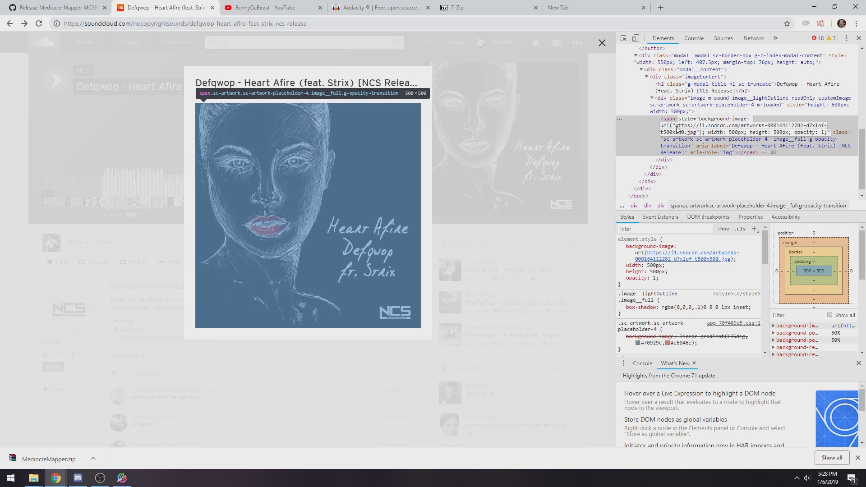
left_click_drag(677, 128, 699, 136)
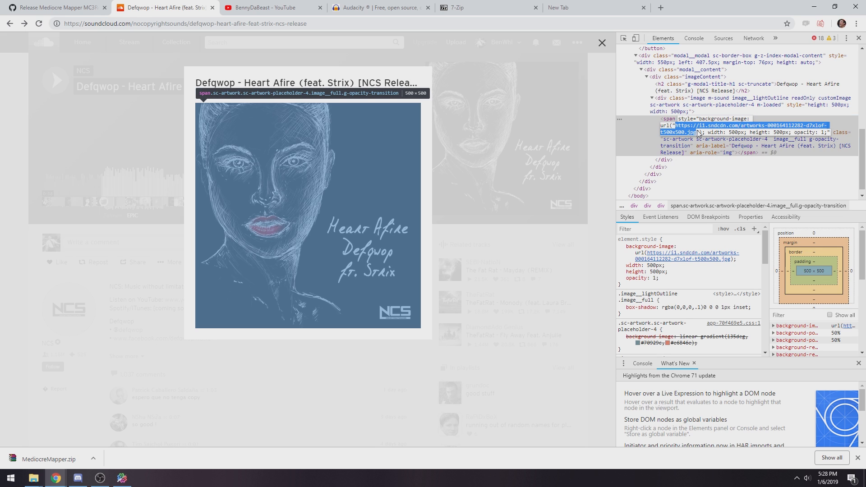
key("ctrl+c")
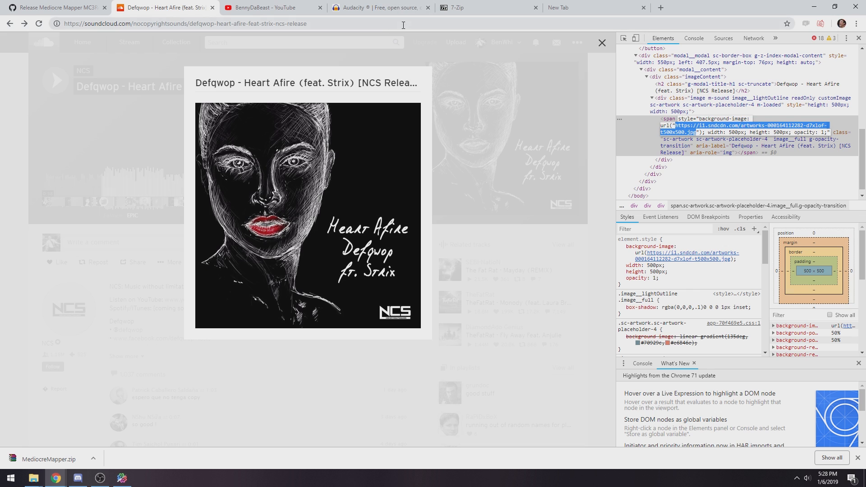
left_click(392, 24)
key("ctrl+v")
left_click(422, 40)
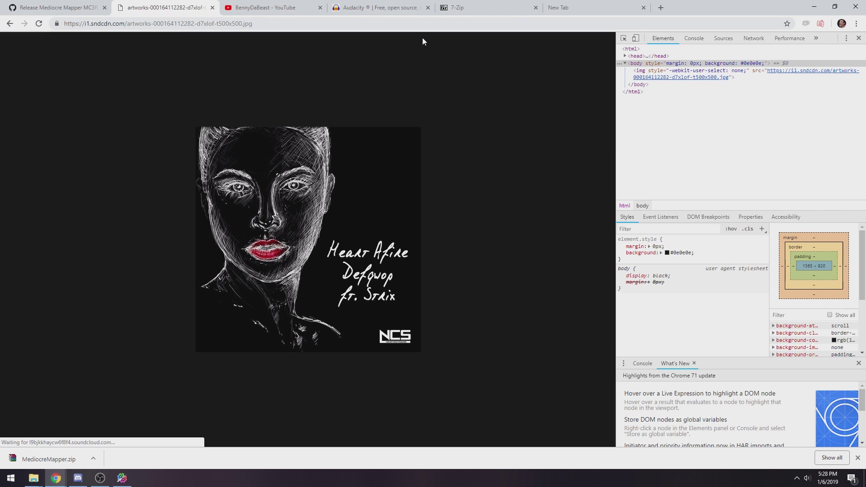
Close DevTools and choose Save image as on the artwork.
left_click(858, 38)
right_click(453, 196)
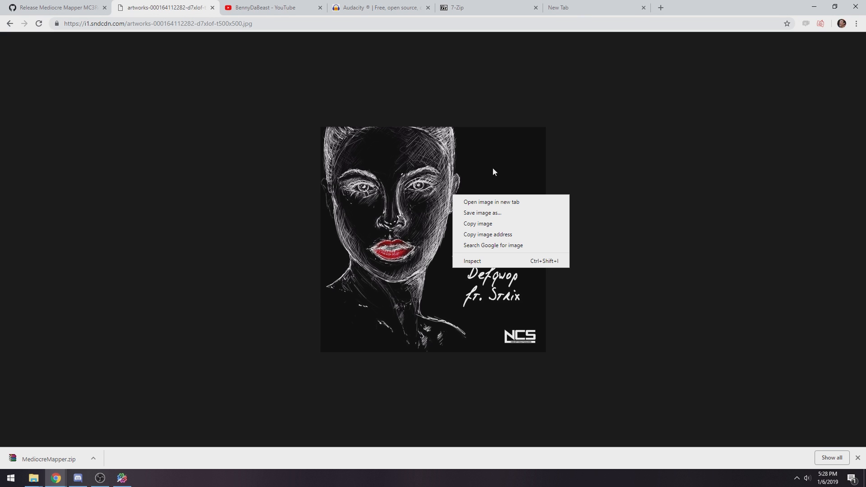
left_click(482, 213)
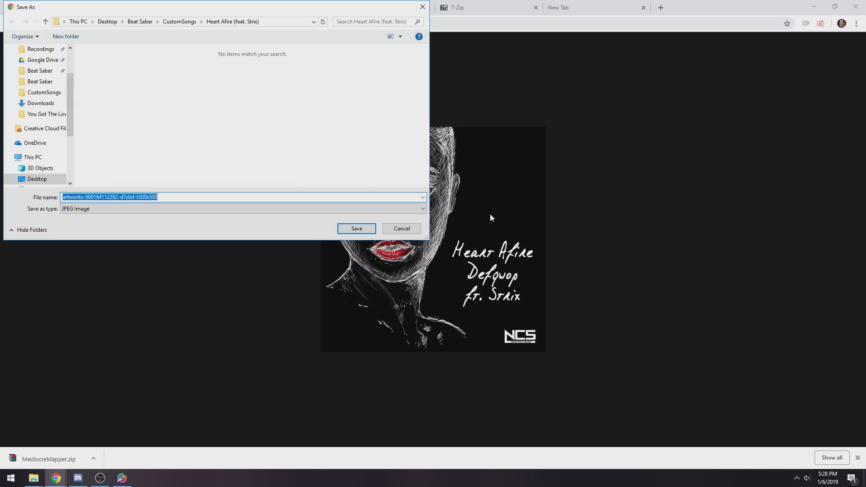
scroll(49, 53, "up", 3)
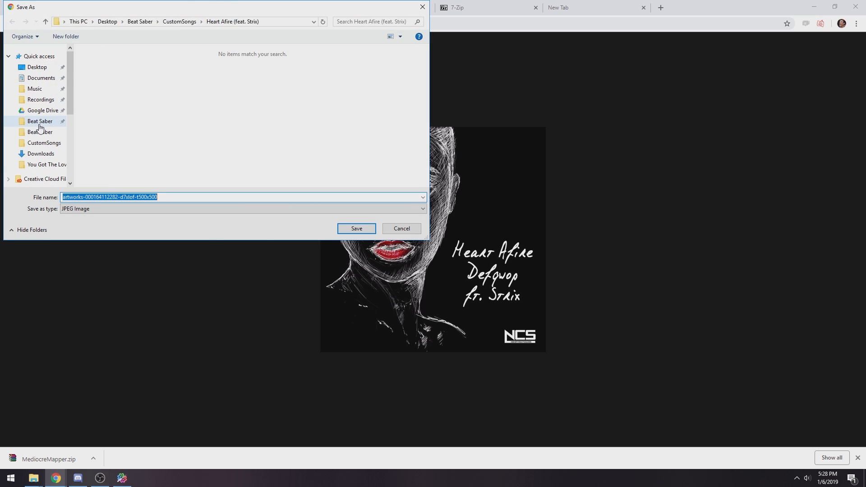
Save it as cover in Desktop > Beat Saber > CustomSongs > Heart Afire (feat. Strix).
left_click(36, 67)
double_click(102, 79)
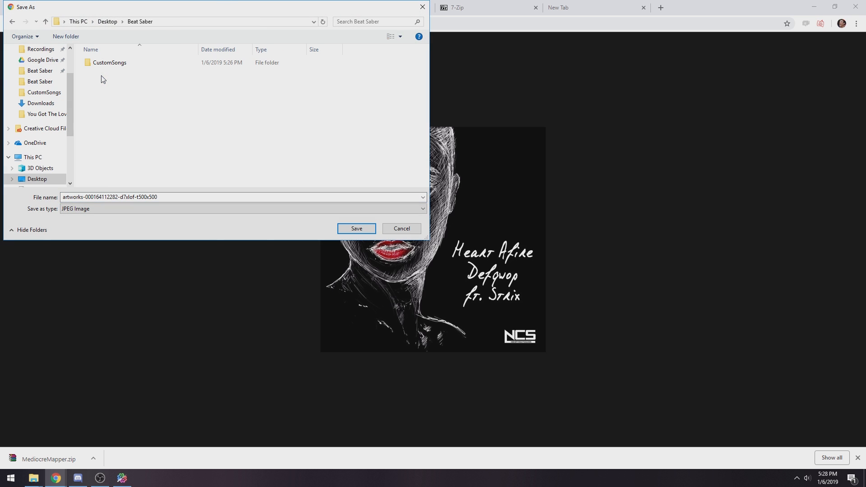
double_click(109, 62)
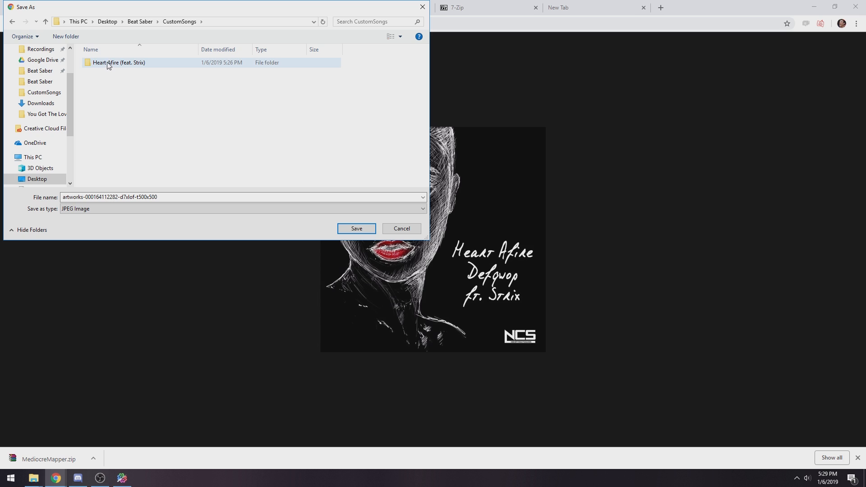
double_click(108, 67)
left_click(174, 197)
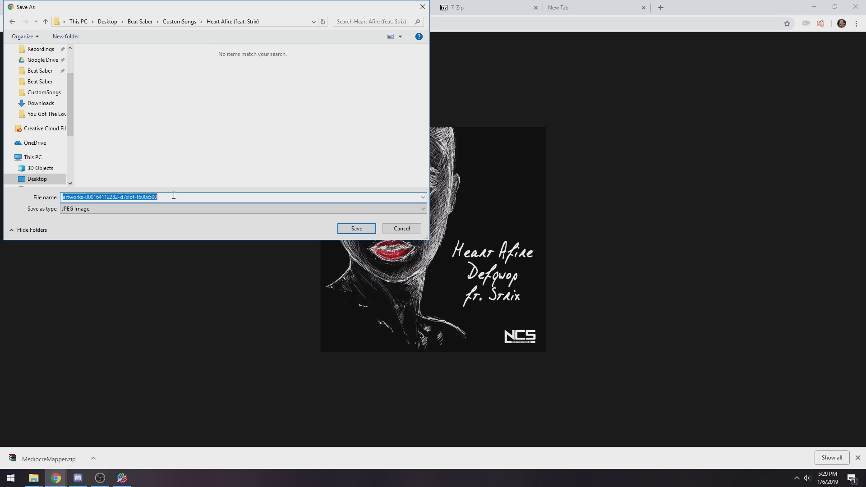
type("cover")
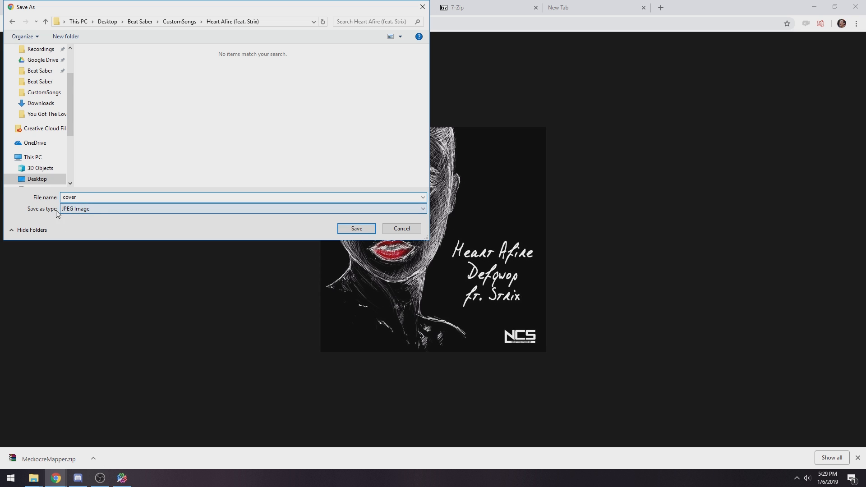
left_click(356, 228)
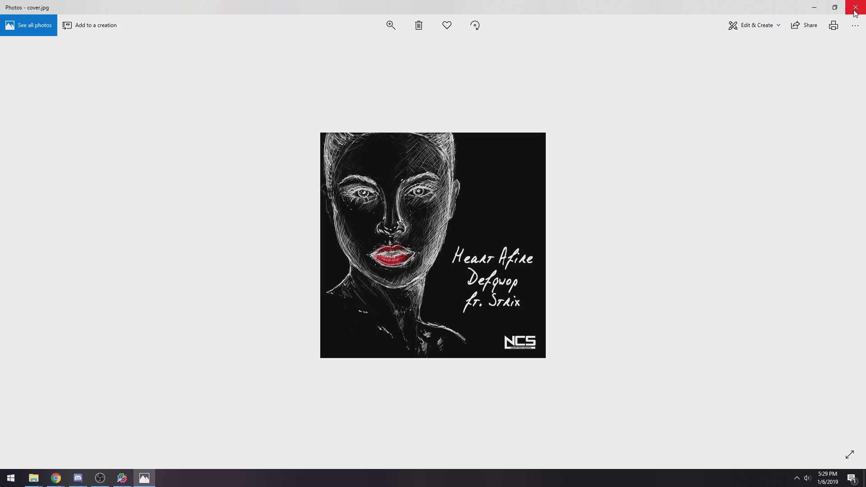
Launch Paint and load cover.jpg from the Heart Afire song folder into it.
left_click(855, 9)
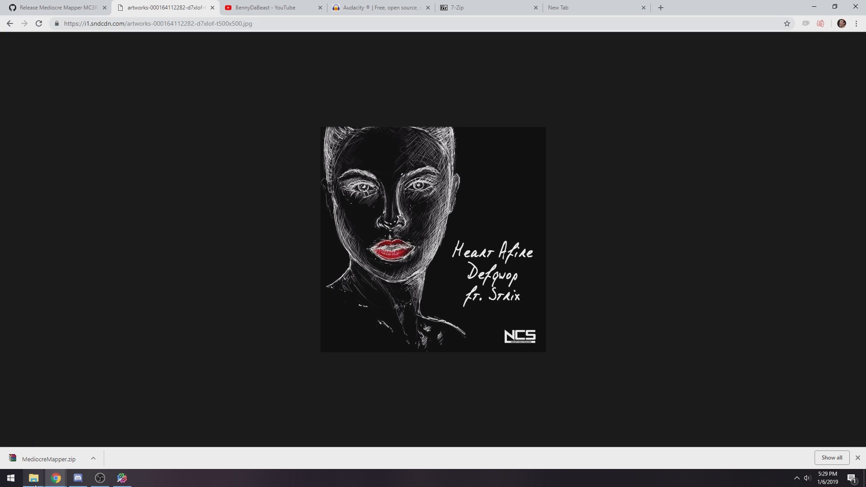
left_click(10, 479)
left_click(312, 301)
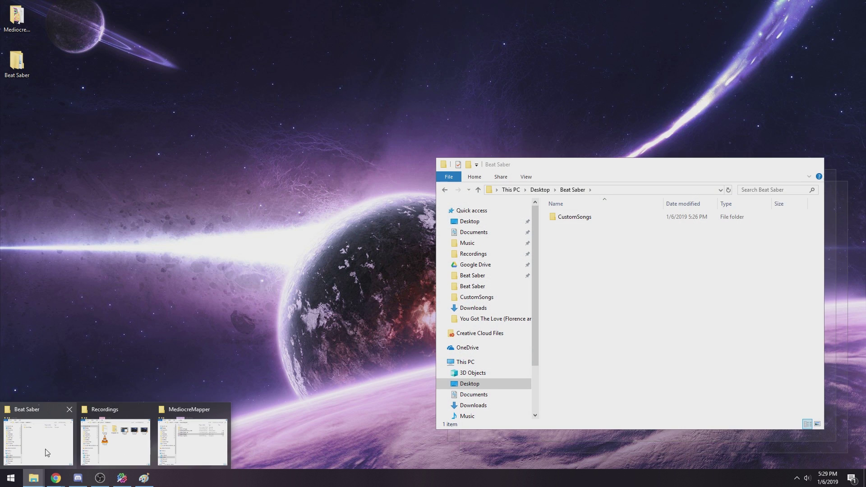
left_click(37, 442)
double_click(575, 216)
left_click_drag(584, 220, 250, 199)
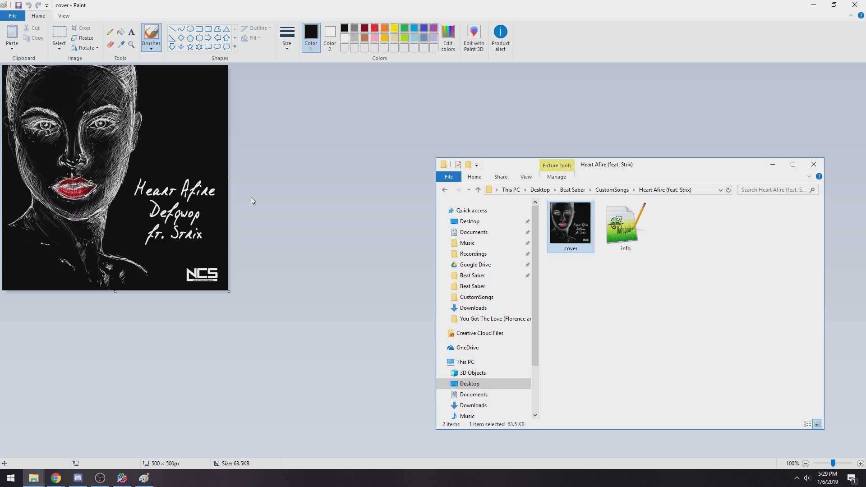
left_click(121, 4)
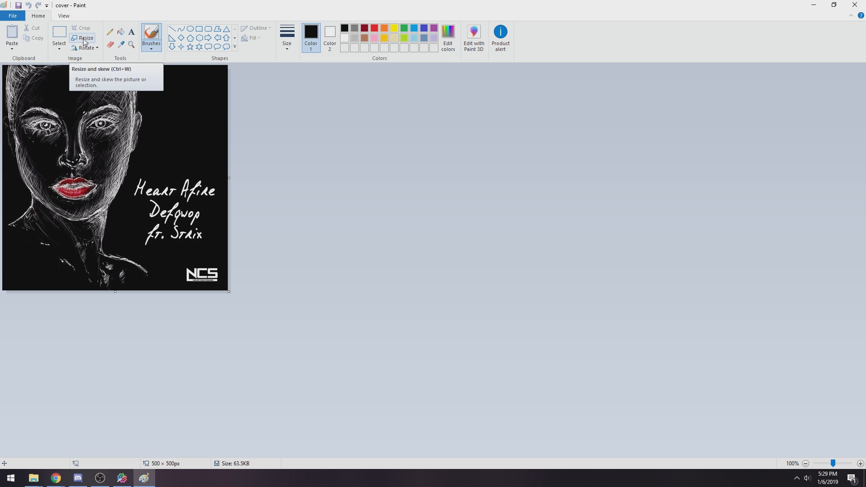
Resize the cover from 500×500 to 256×256 pixels, save it and close Paint.
left_click(86, 40)
left_click(99, 71)
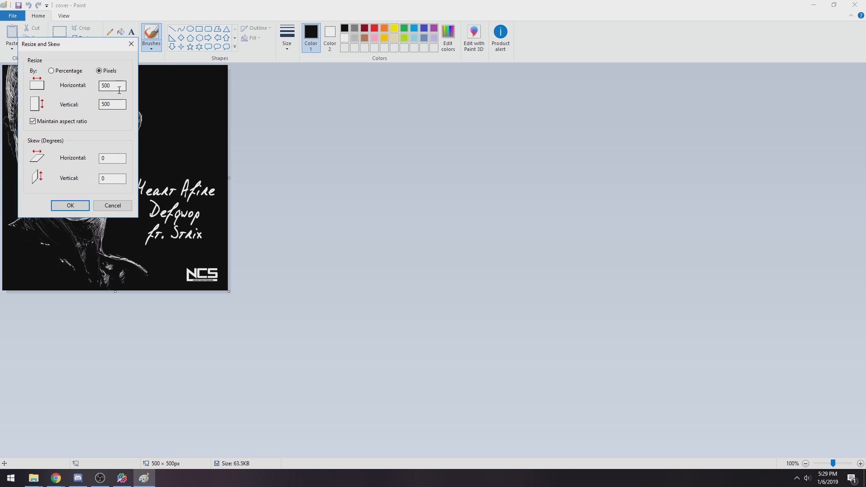
left_click(121, 86)
double_click(102, 86)
type("256")
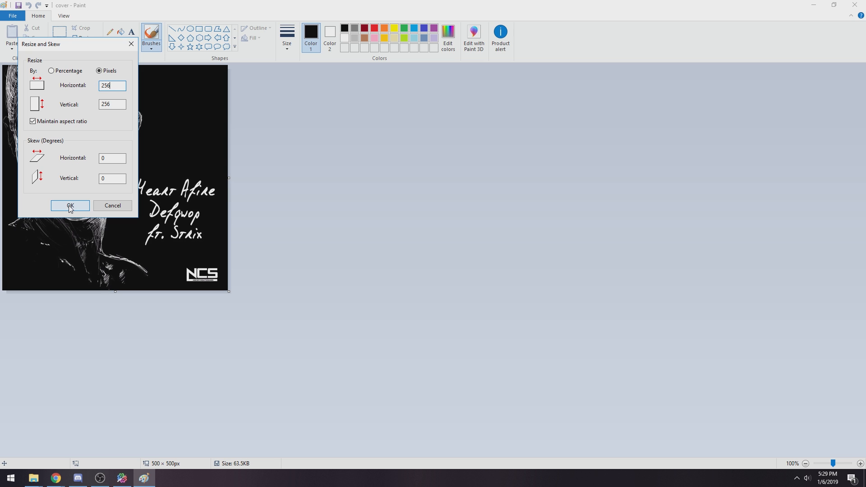
left_click(70, 206)
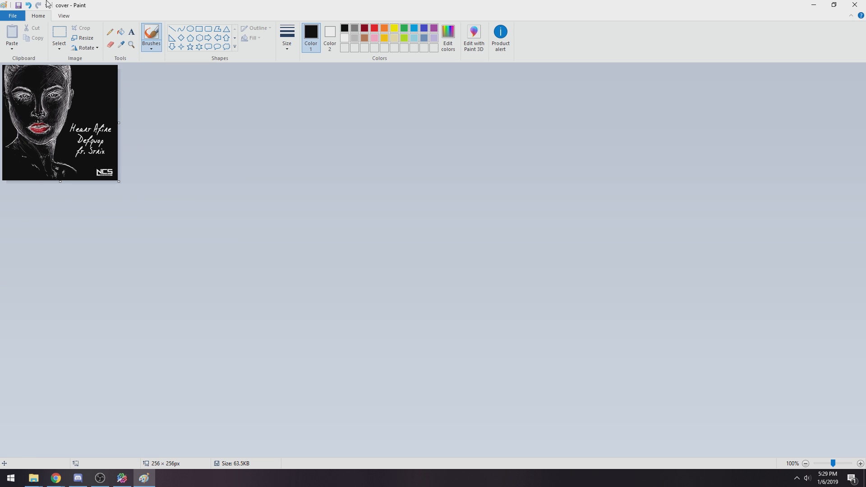
left_click(18, 6)
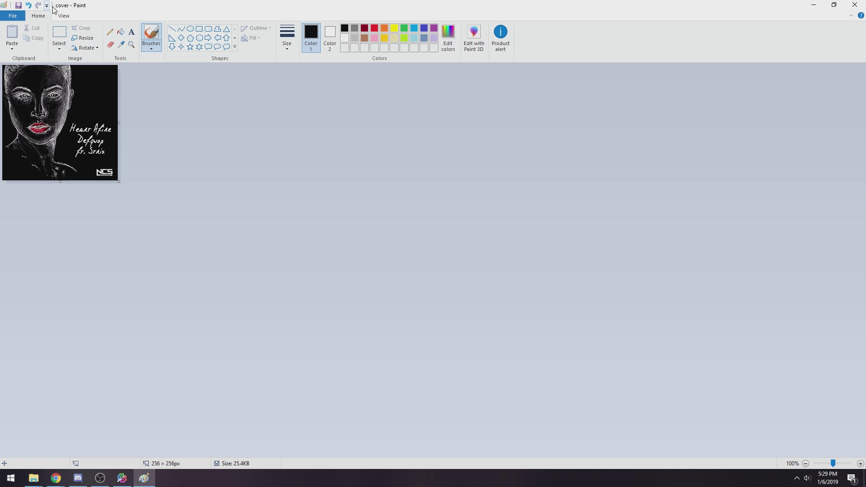
left_click(855, 6)
Keep DefaultEnvironment and save the song infos in MediocreMapper.
left_click(124, 479)
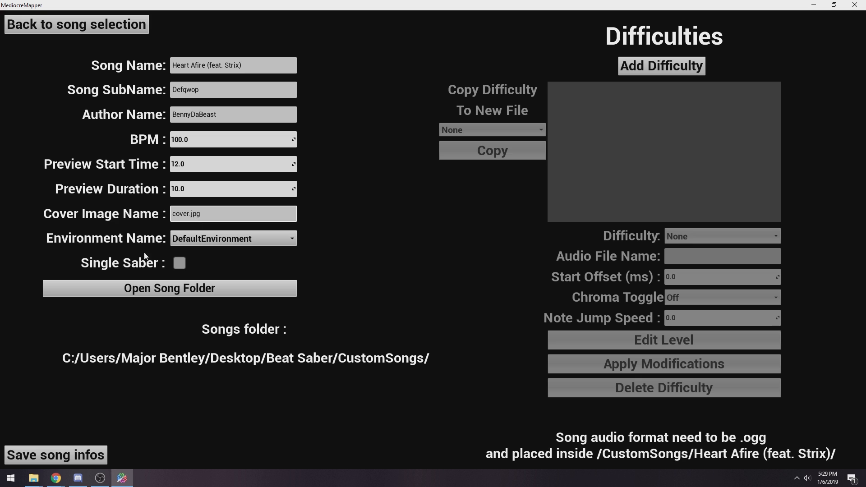
left_click(244, 240)
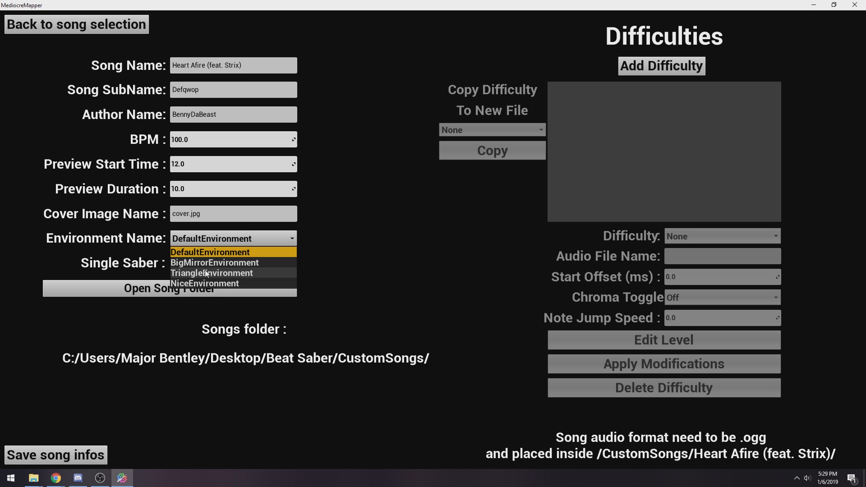
left_click(376, 242)
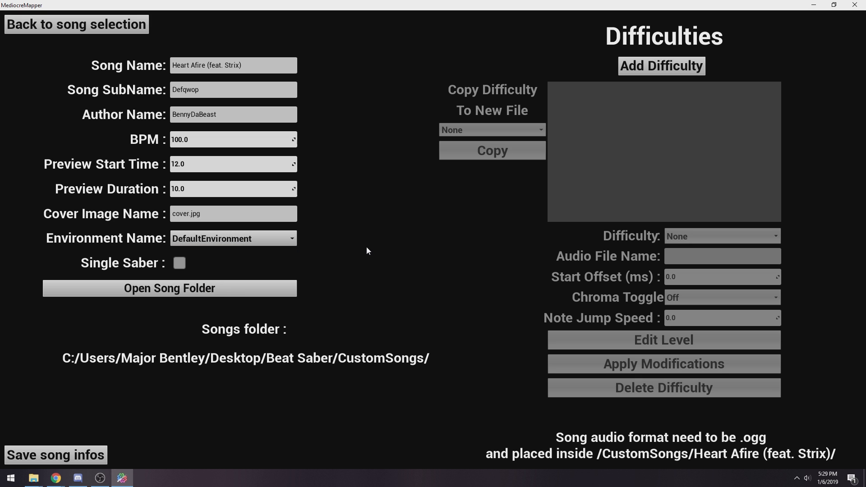
left_click(52, 458)
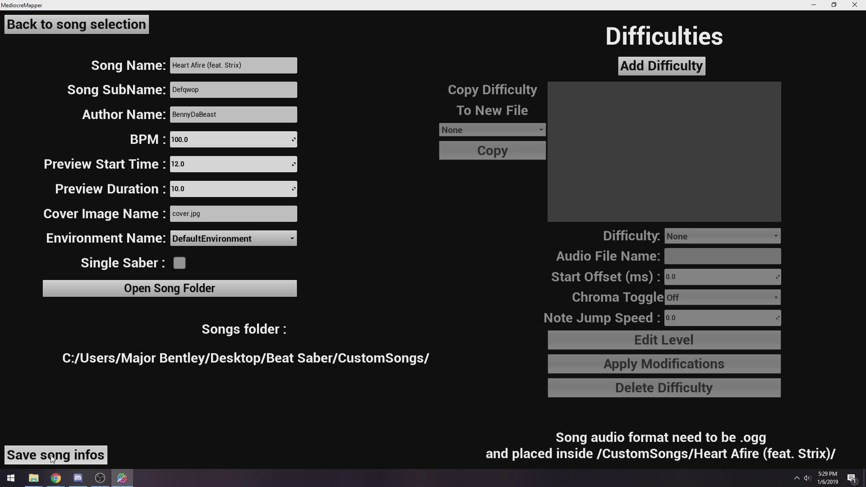
Add a difficulty, change it from Easy to ExpertPlus and apply the modification.
left_click(640, 68)
left_click(737, 92)
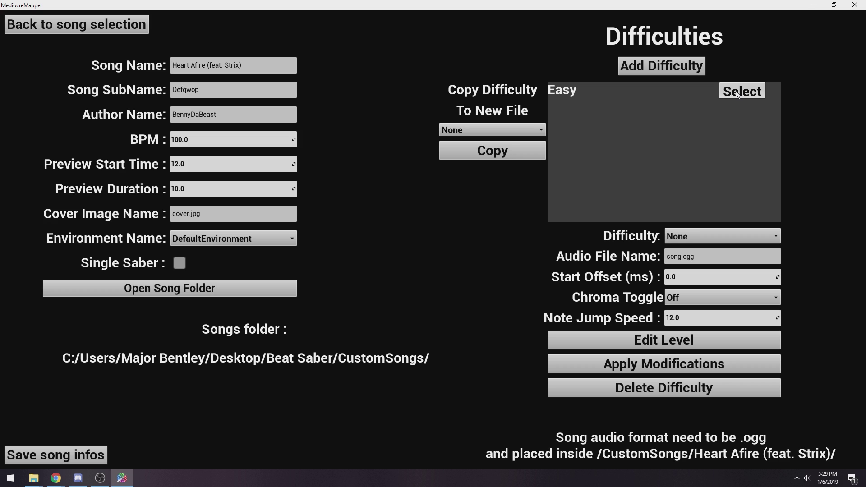
left_click(702, 238)
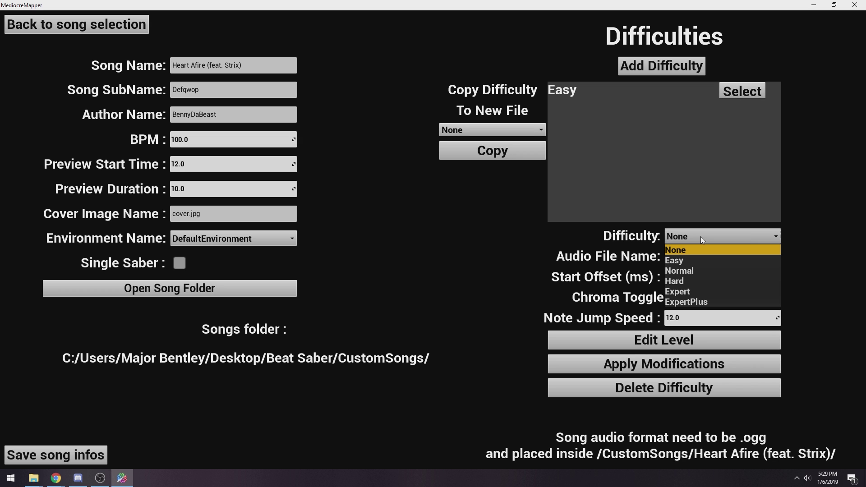
left_click(694, 301)
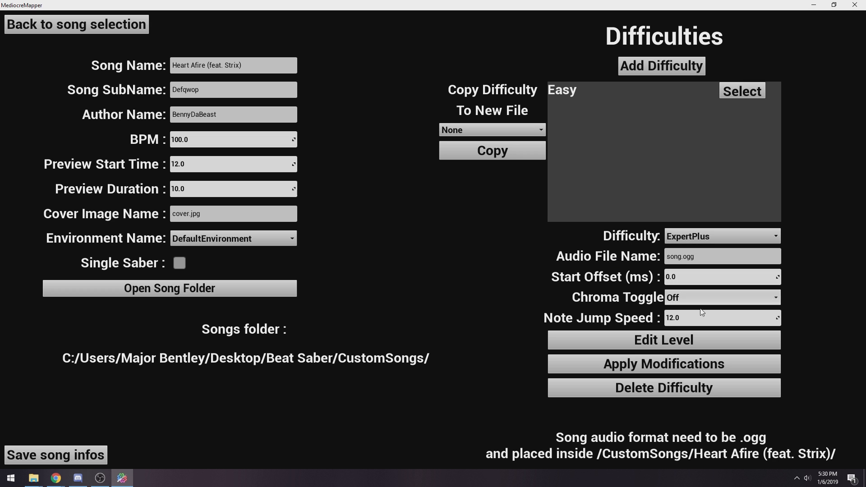
left_click(657, 364)
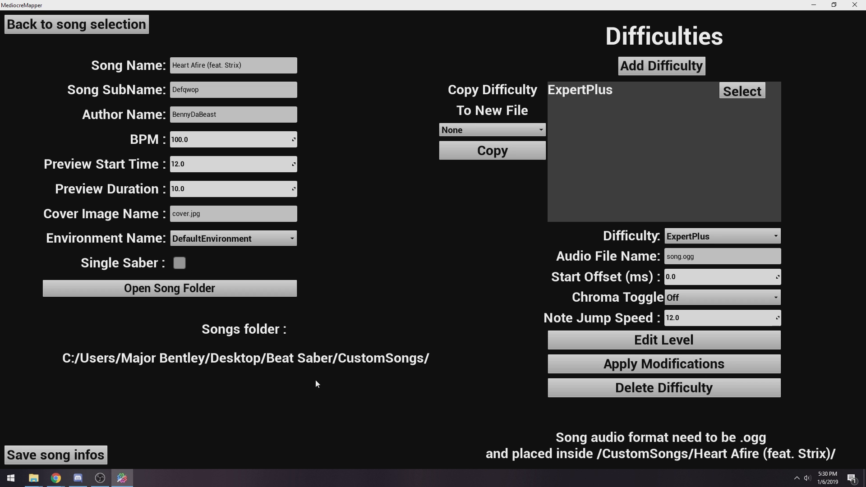
Launch Audacity, then follow the SoundCloud FREE DOWNLOAD link and stop playback.
left_click(12, 478)
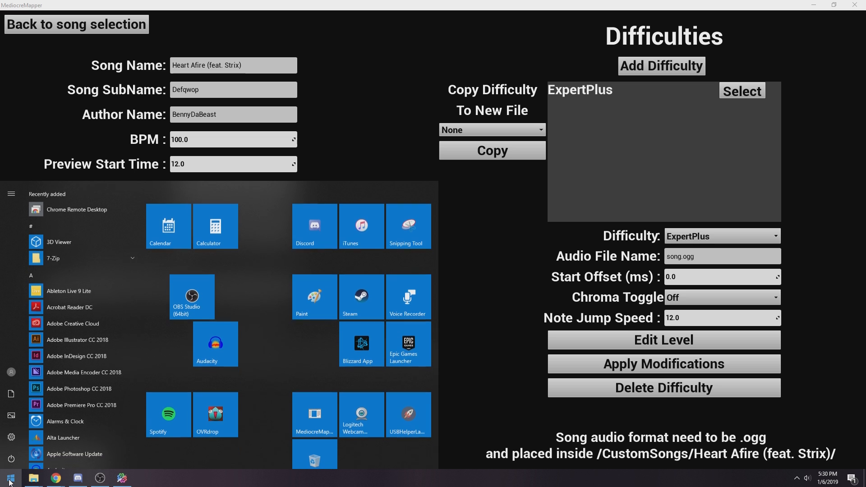
left_click(216, 344)
mouse_move(56, 479)
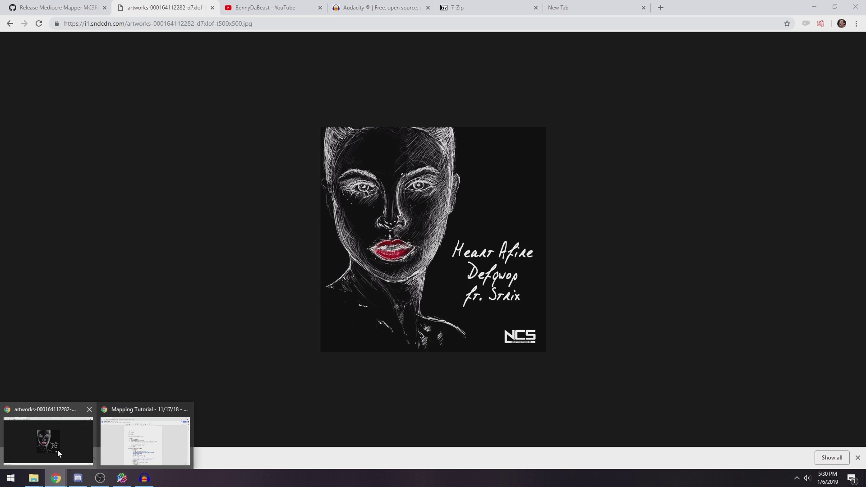
left_click(59, 452)
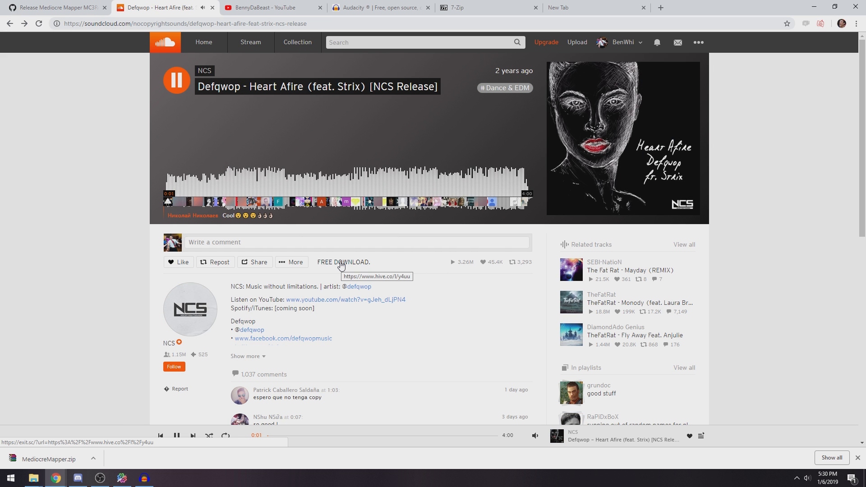
left_click(347, 263)
left_click(188, 7)
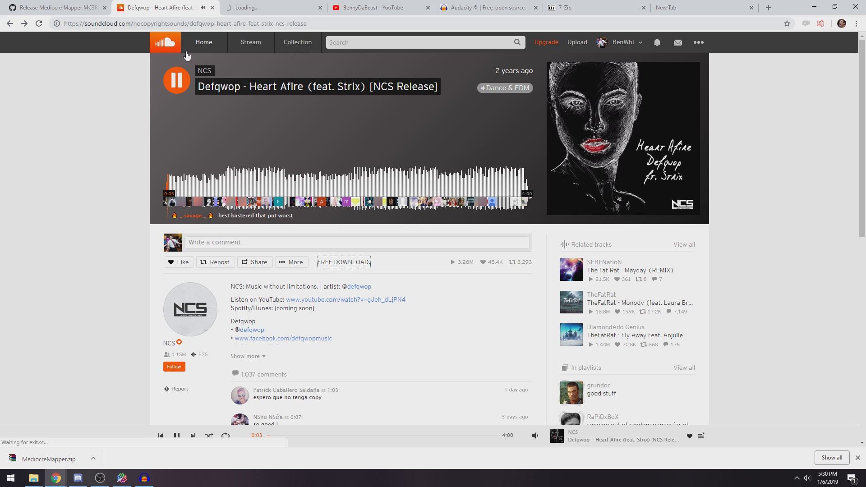
key("space")
Download the Heart Afire mp3 from hive.co and show it in the Downloads folder.
left_click(258, 4)
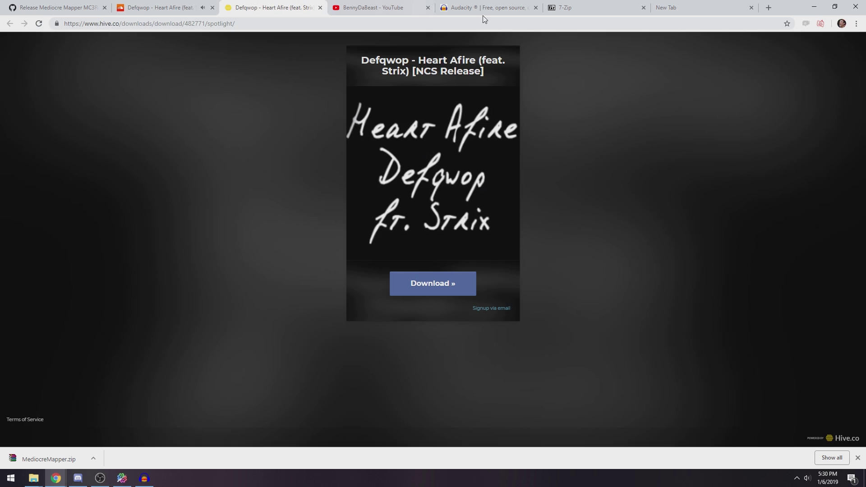
left_click(437, 288)
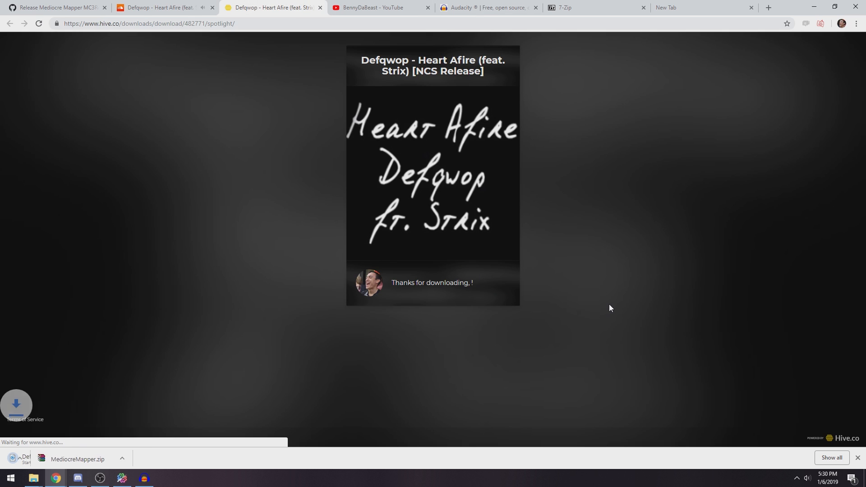
right_click(55, 460)
left_click(74, 440)
left_click(144, 480)
Drag the downloaded Heart Afire mp3 from Downloads into Audacity.
left_click(34, 479)
mouse_move(269, 442)
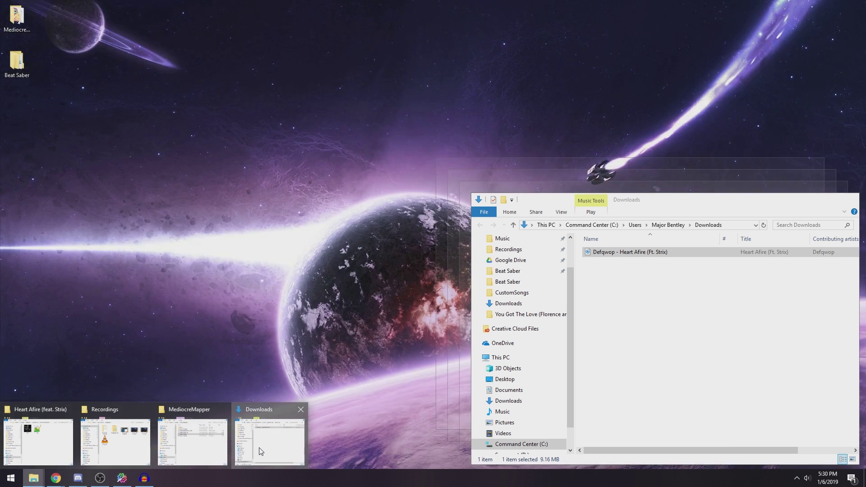
left_click(261, 451)
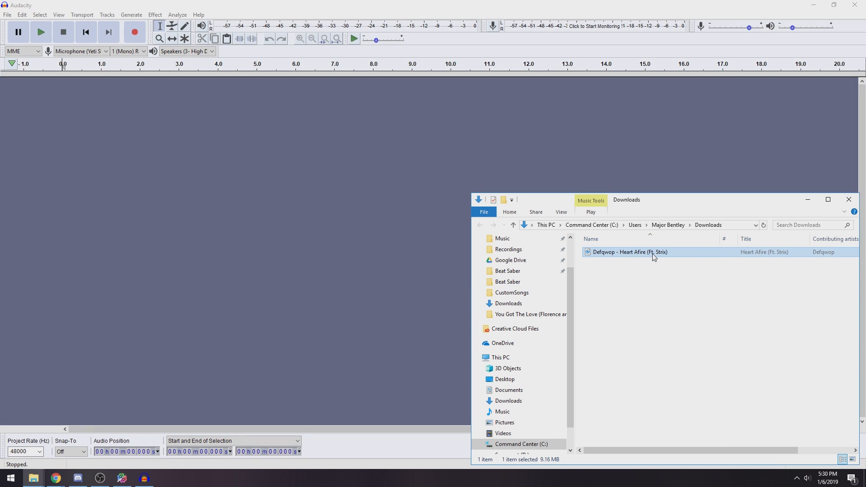
left_click_drag(629, 252, 186, 201)
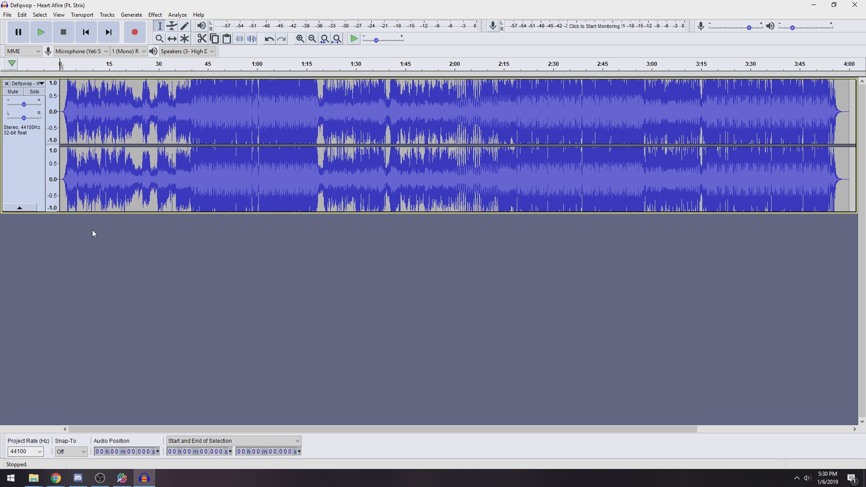
Zoom the waveform in to about the first minute with the Zoom tool.
left_click(159, 39)
left_click(81, 136)
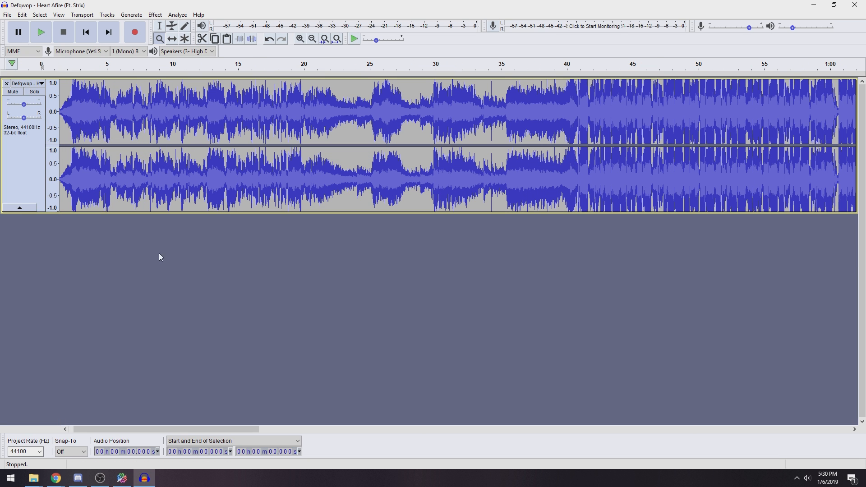
left_click_drag(125, 429, 102, 428)
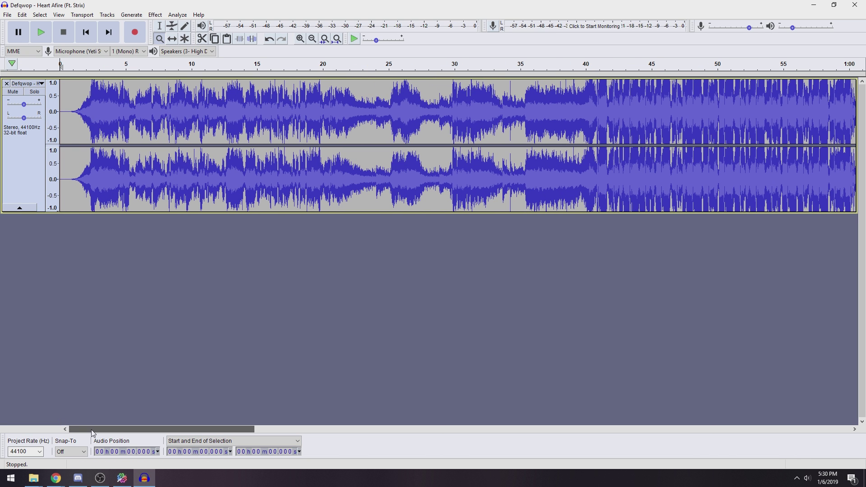
left_click(12, 479)
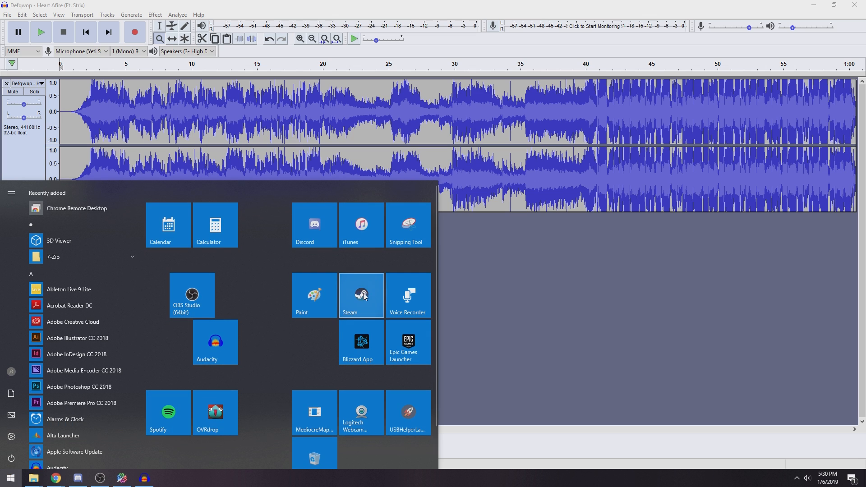
left_click(372, 233)
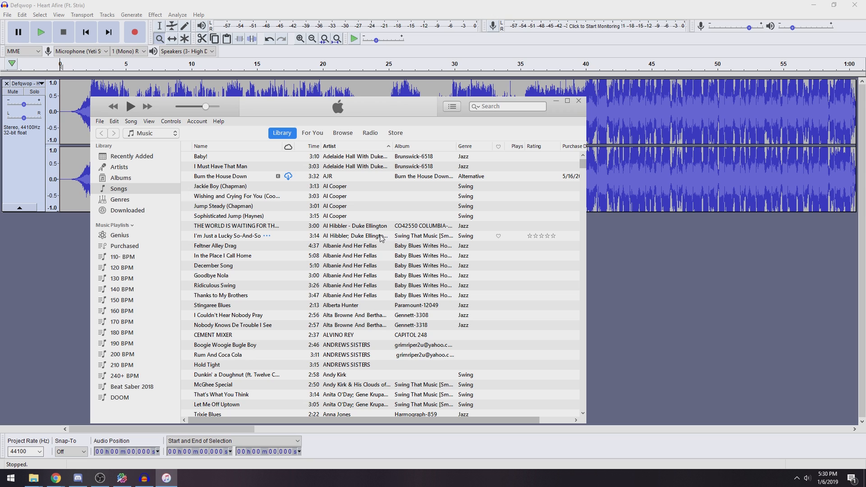
left_click(231, 217)
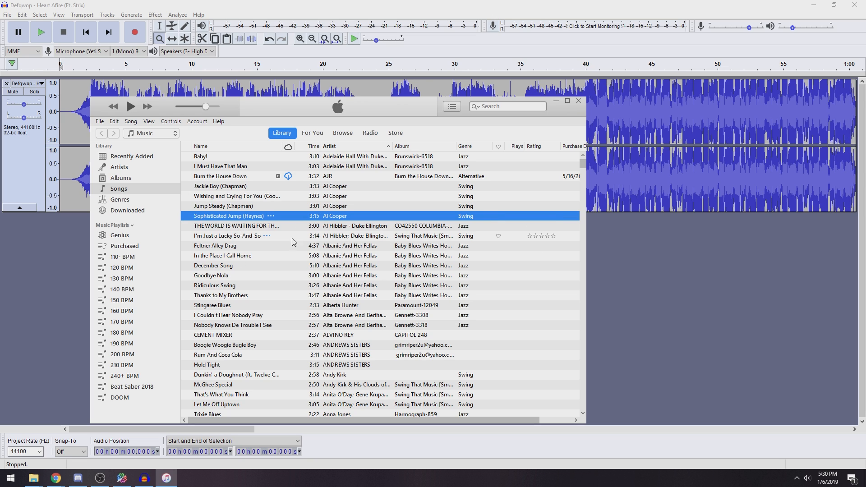
left_click(101, 123)
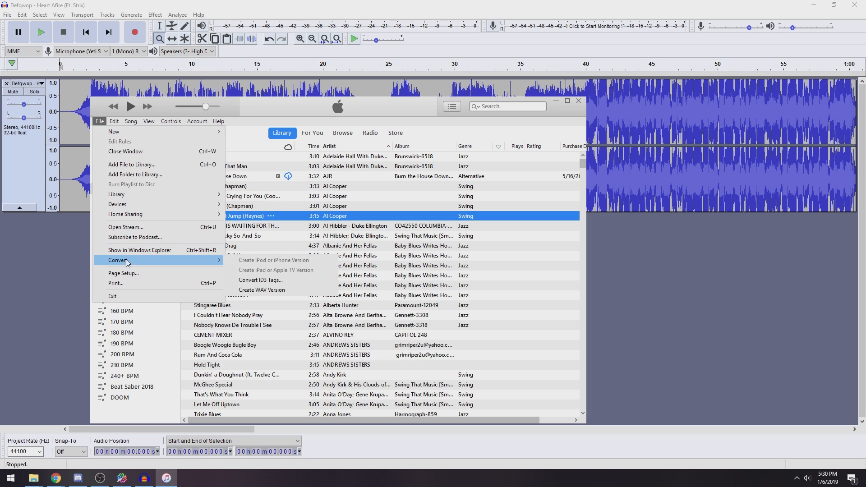
mouse_move(156, 261)
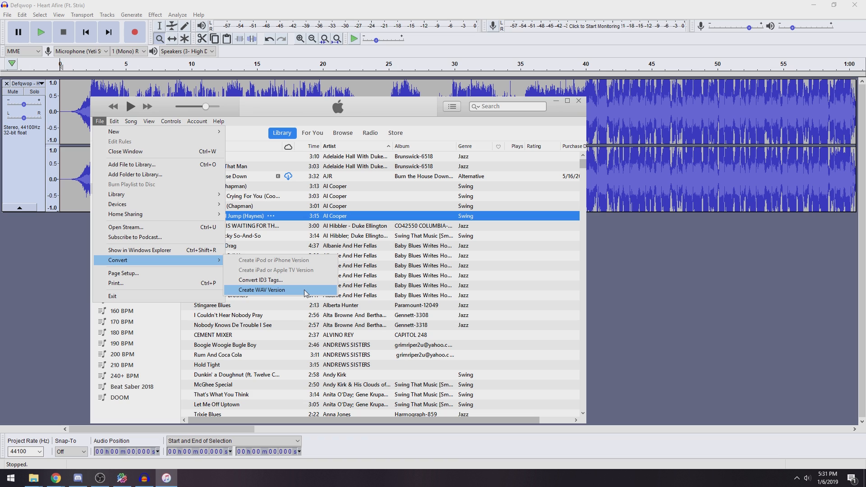
left_click(579, 103)
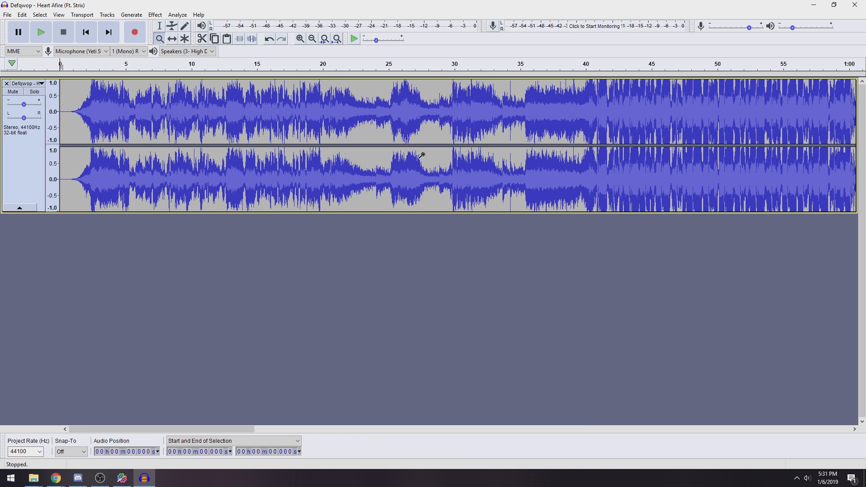
Zoom in on the song's first ~15 seconds and add an empty mono track beneath it.
left_click(160, 38)
left_click(74, 136)
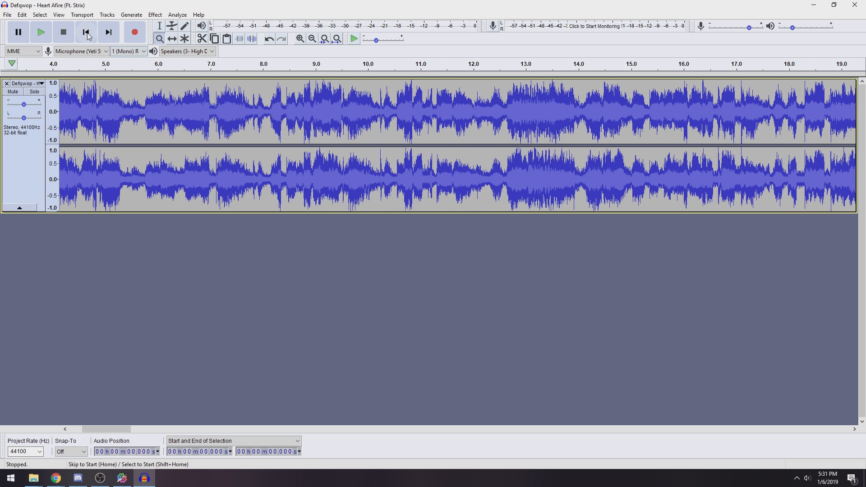
left_click(75, 135)
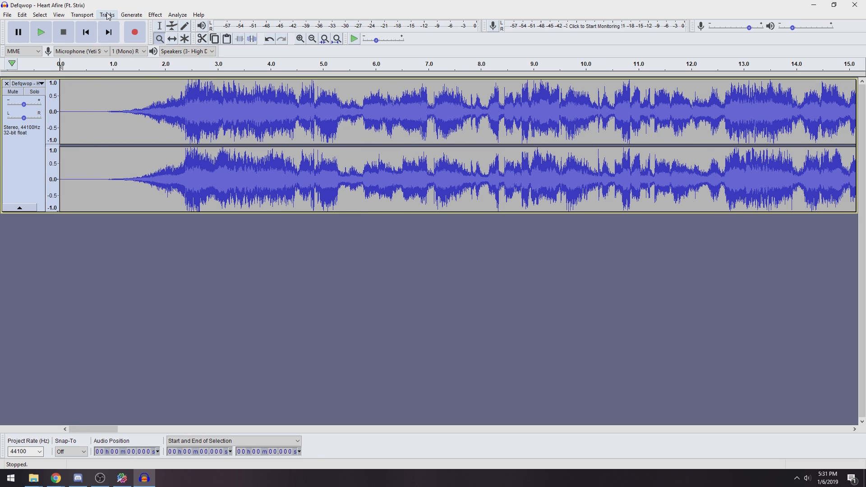
left_click(107, 15)
mouse_move(124, 26)
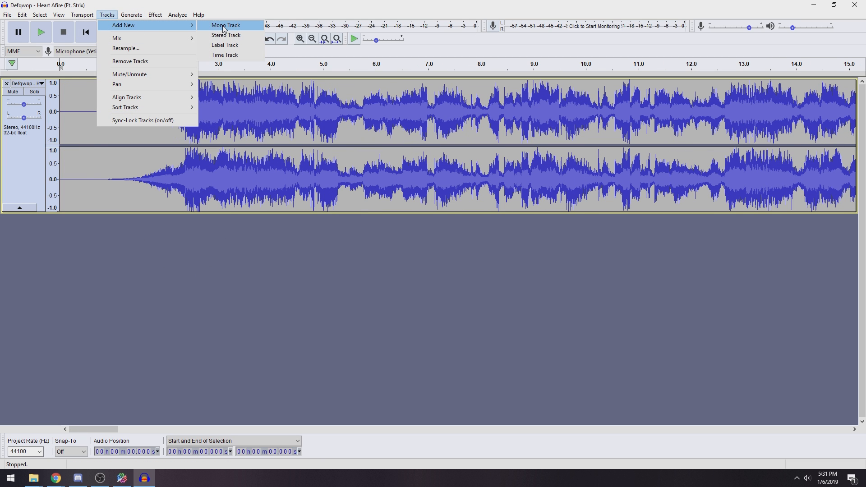
left_click(224, 26)
Fill the new track with a 100 BPM, 4-beats-per-measure metronome rhythm track.
left_click(132, 14)
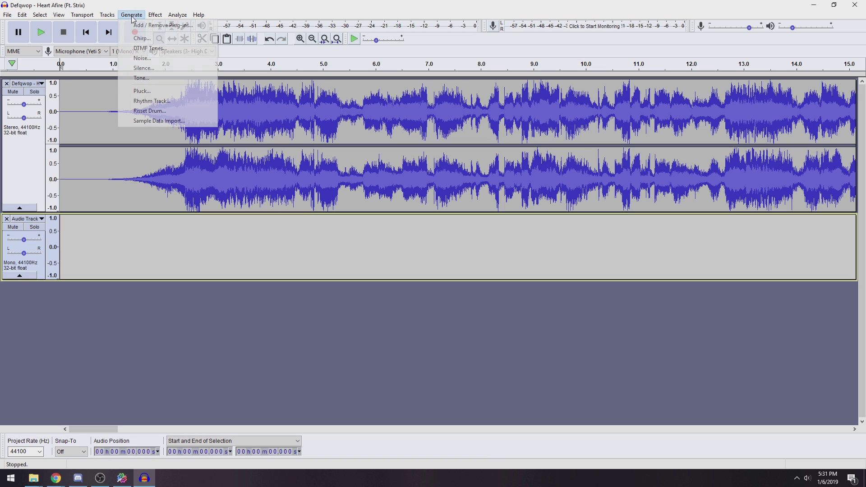
left_click(156, 102)
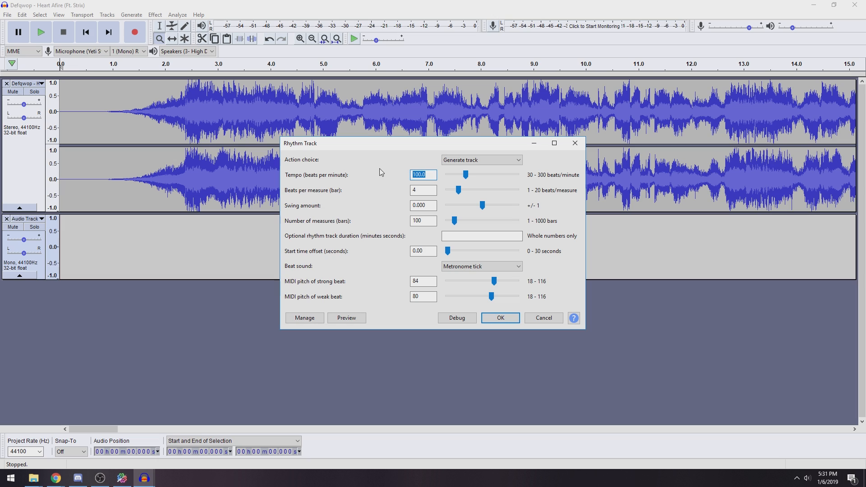
type("100")
left_click(500, 317)
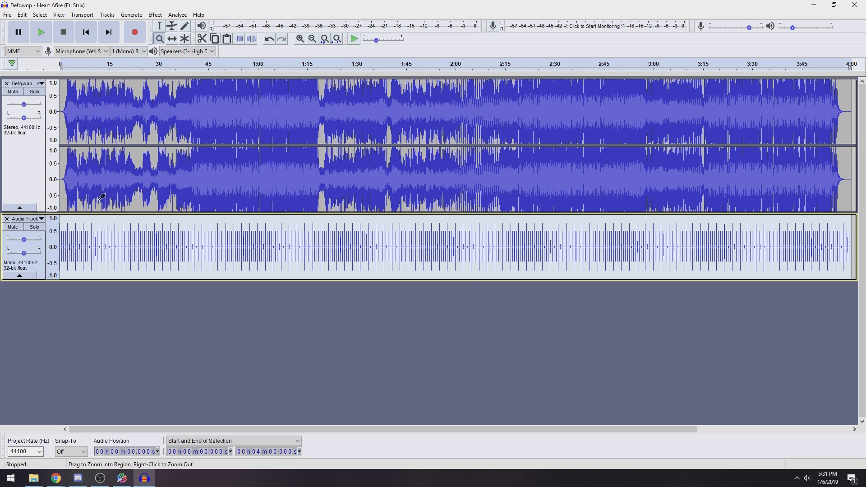
Zoom in near the start and time-shift the song slightly earlier, checking the MediocreMapper song settings.
key("ctrl+1")
key("ctrl+1")
key("ctrl+1")
left_click_drag(154, 430, 76, 430)
left_click(127, 184)
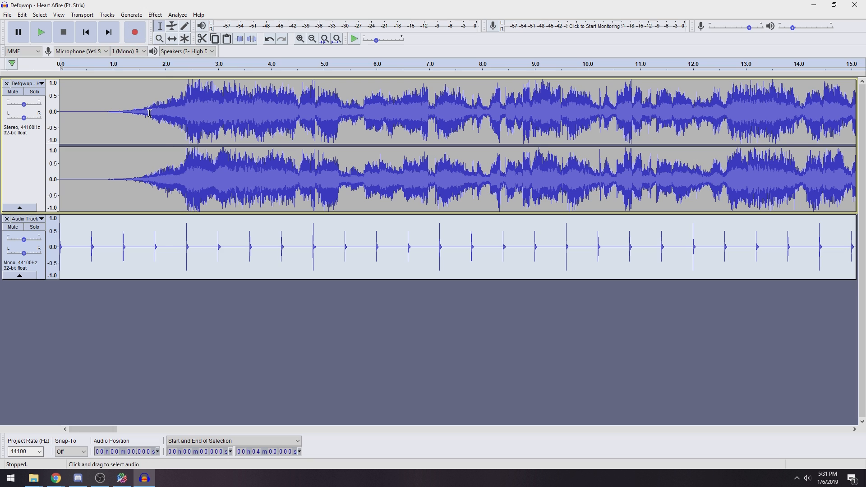
left_click(160, 26)
left_click(172, 39)
left_click_drag(214, 111, 207, 112)
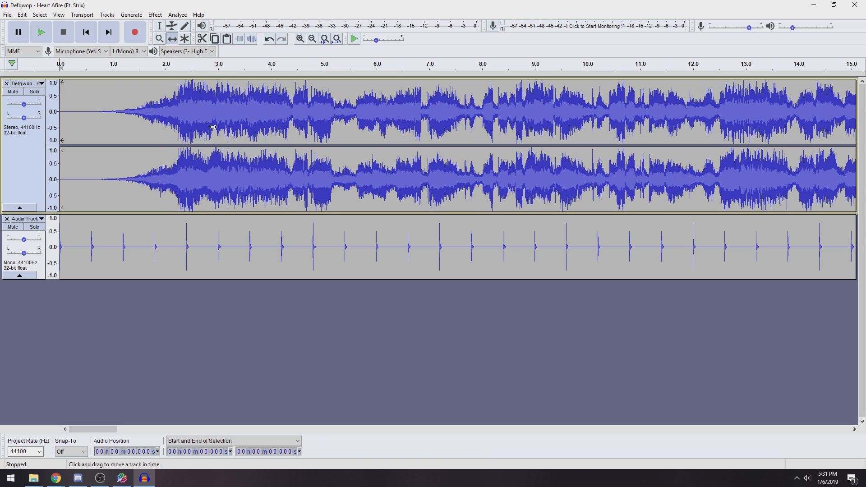
left_click(122, 478)
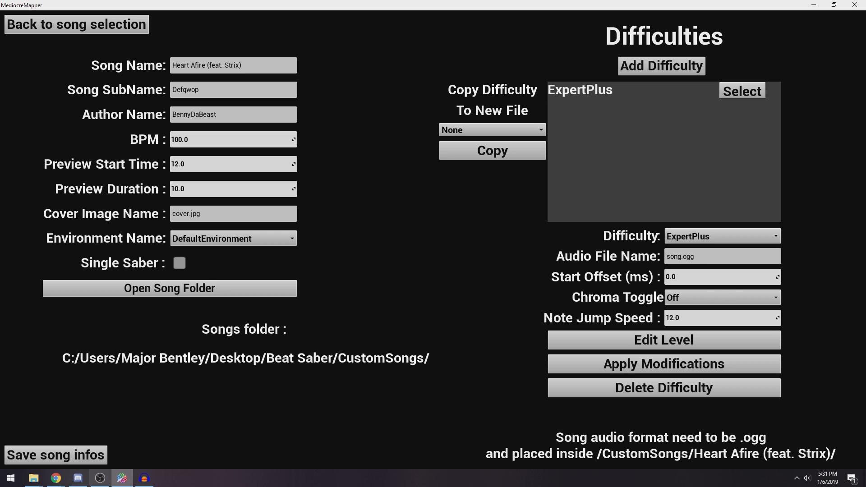
left_click(142, 479)
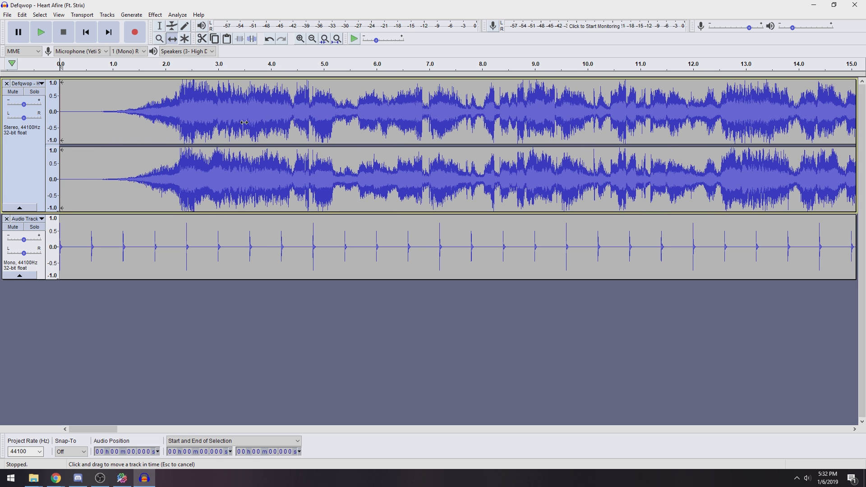
Delete the song's quiet intro and shift the clip so its loud opening starts at about 2 seconds.
left_click(158, 26)
left_click_drag(186, 121, 58, 127)
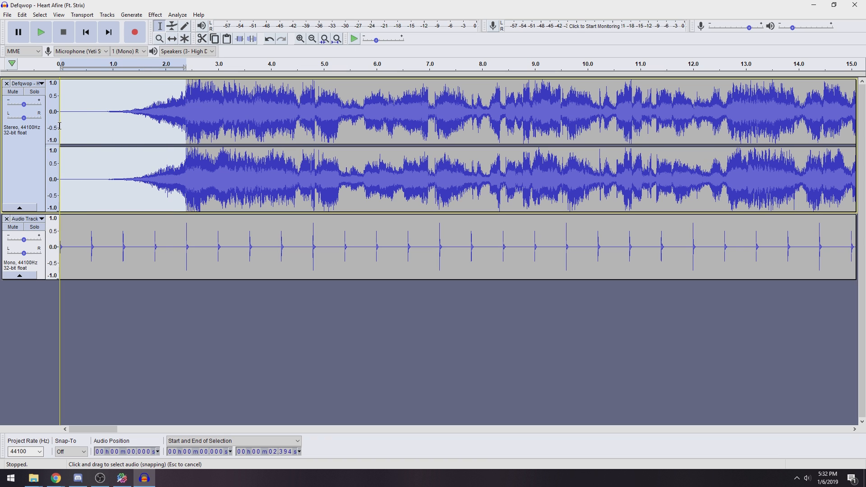
key("Delete")
left_click(172, 38)
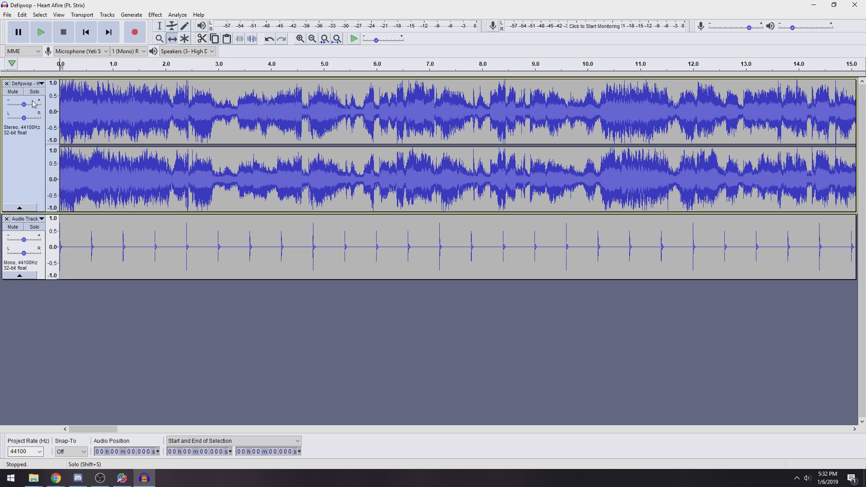
key("space")
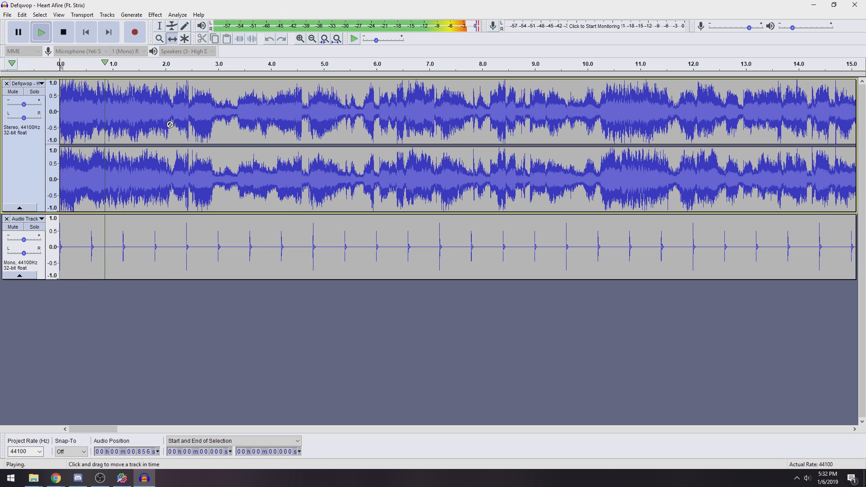
key("space")
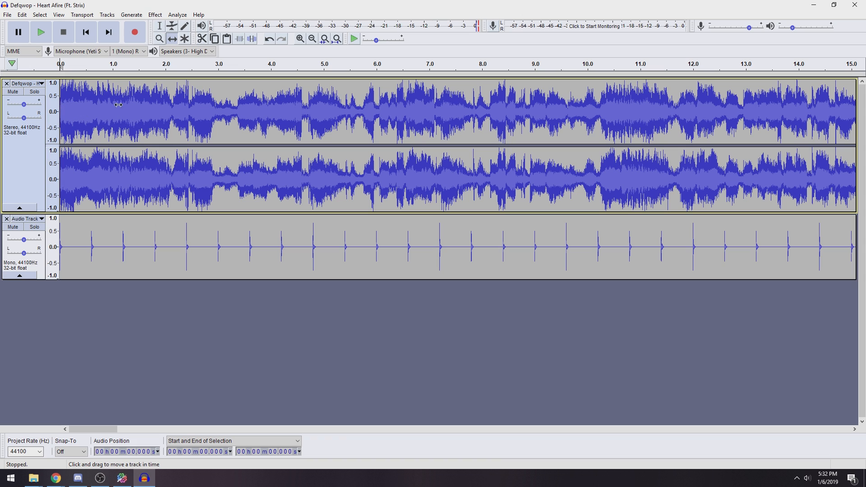
left_click_drag(75, 114, 178, 114)
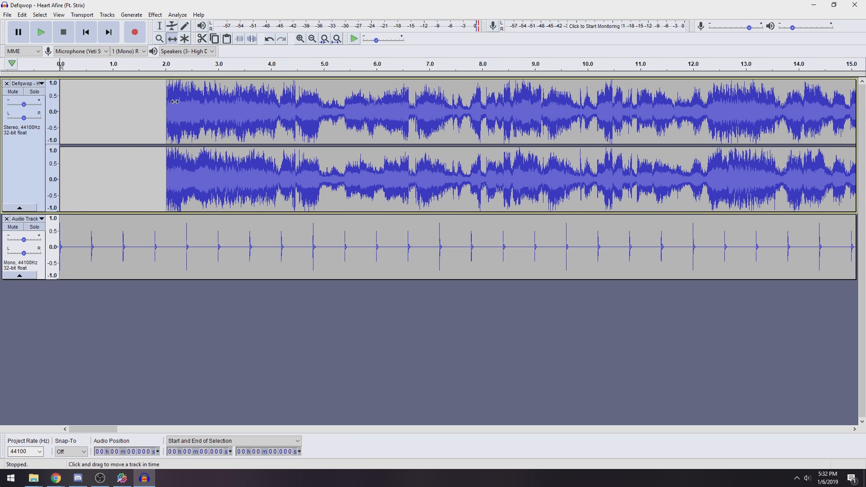
Fill the empty 0–2 second gap before the song with generated silence.
key("F1")
left_click(167, 97)
left_click_drag(167, 100, 60, 109)
left_click(131, 14)
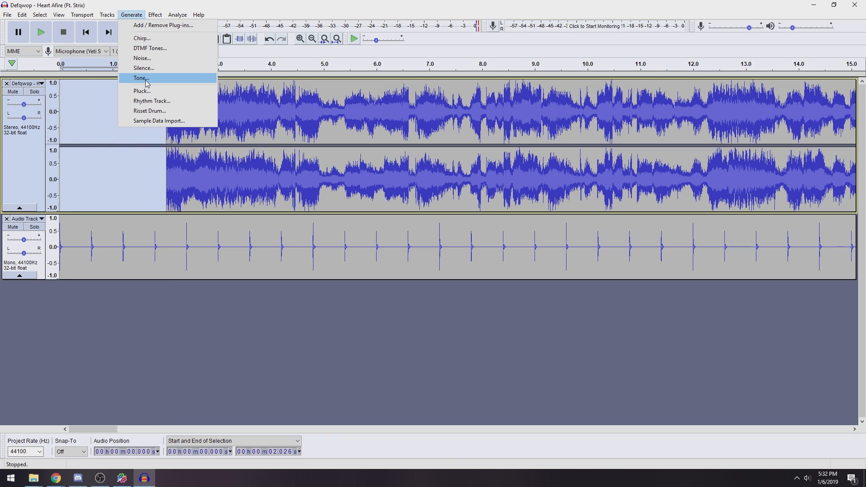
left_click(143, 68)
left_click(454, 260)
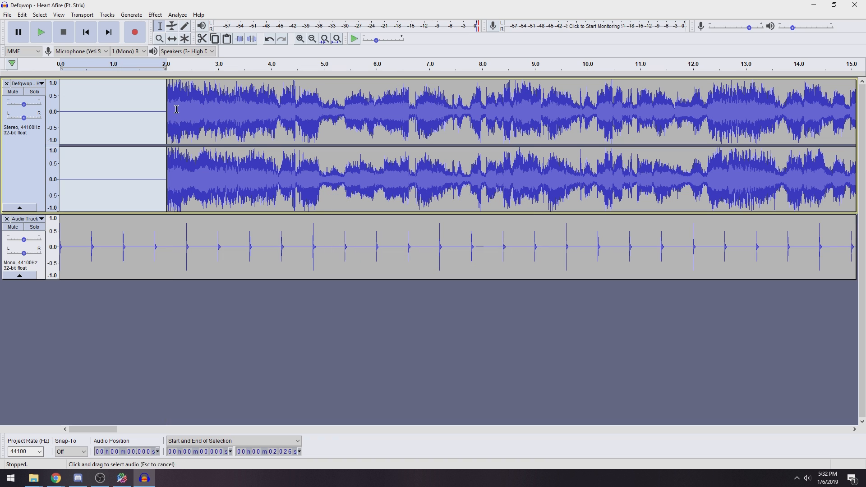
left_click(177, 112)
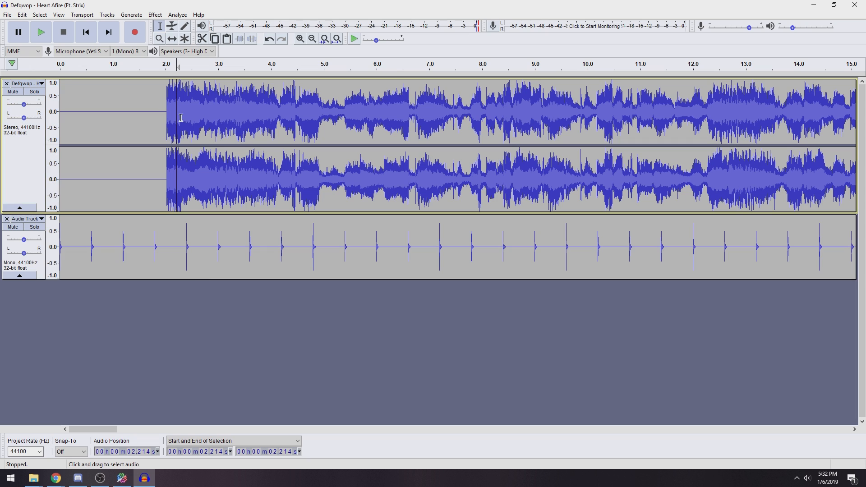
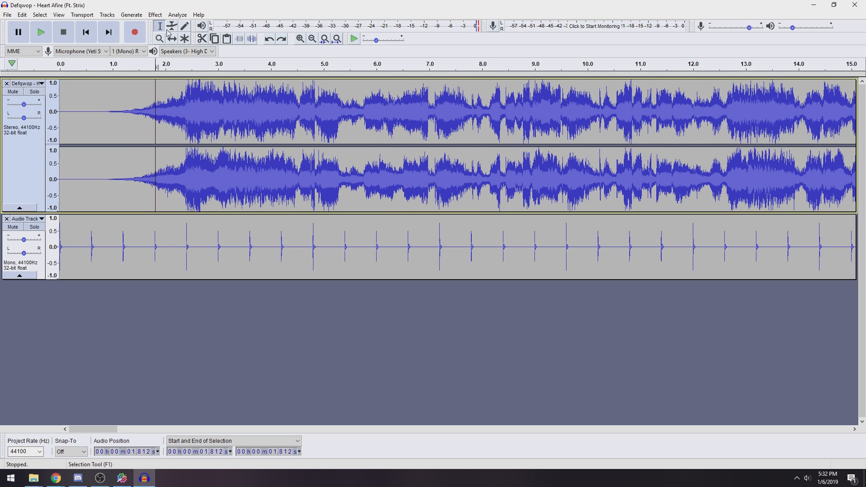
With the Time Shift tool, nudge the song track slightly earlier and play to check alignment.
key("F5")
left_click_drag(236, 122, 234, 122)
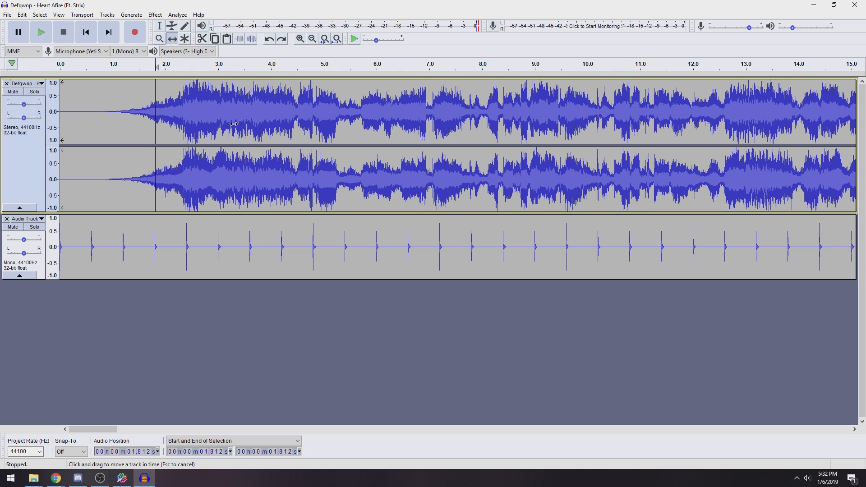
key("space")
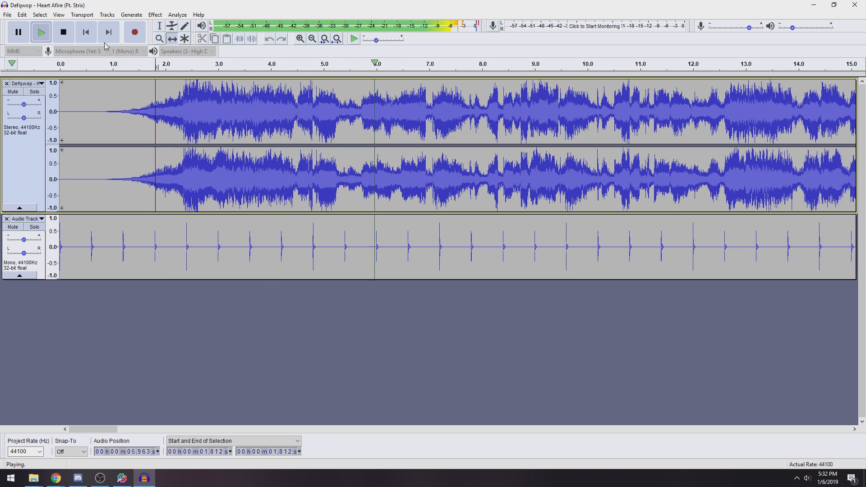
key("space")
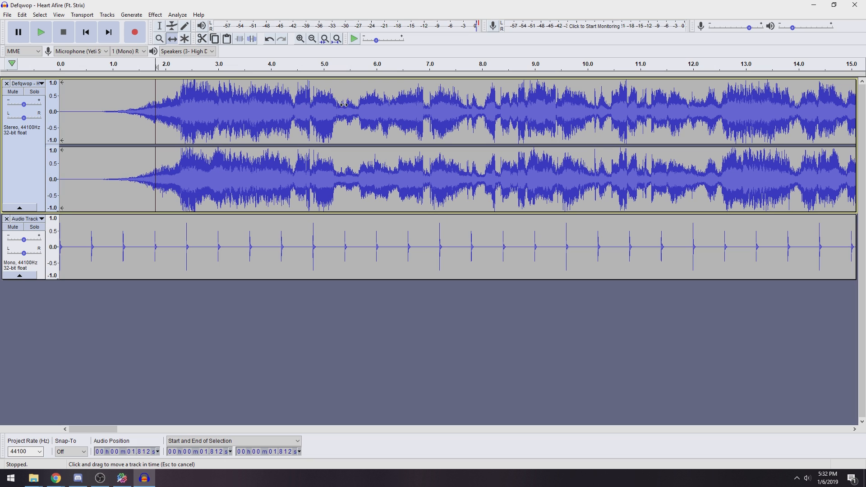
Zoom in, shift the song slightly later, and replay from the start while zooming out.
key("ctrl+1")
key("ctrl+1")
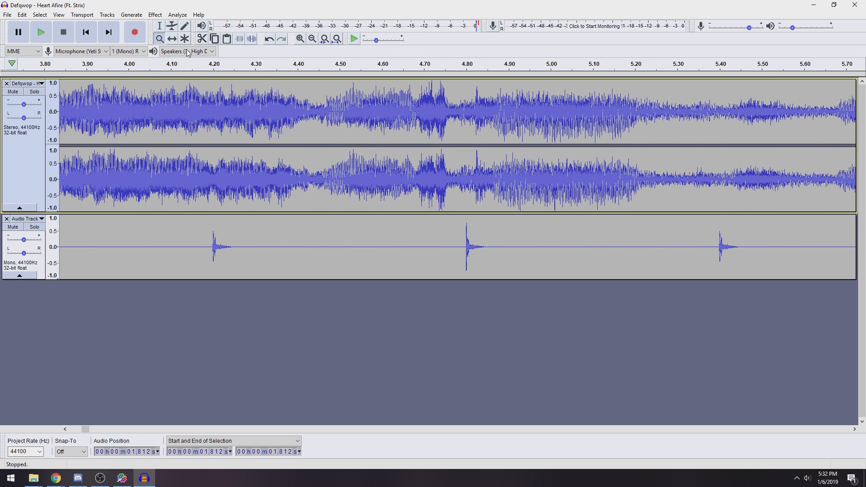
left_click(172, 38)
left_click_drag(450, 173, 476, 172)
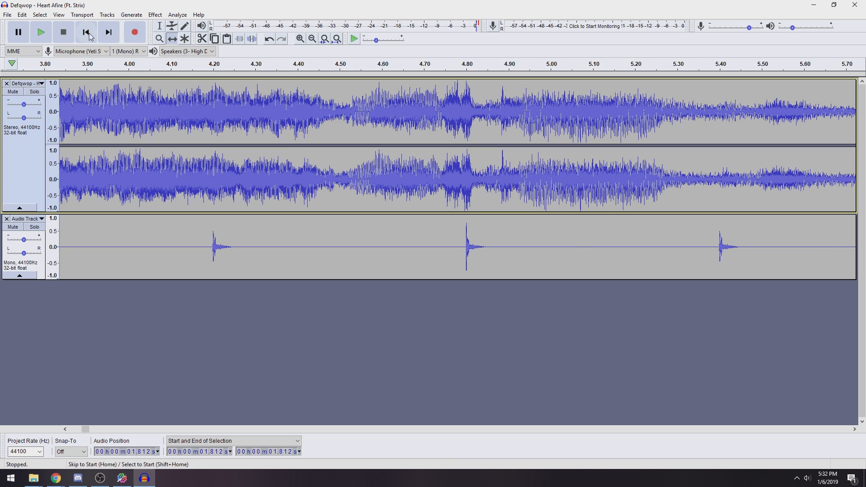
key("Home")
key("space")
right_click(184, 113)
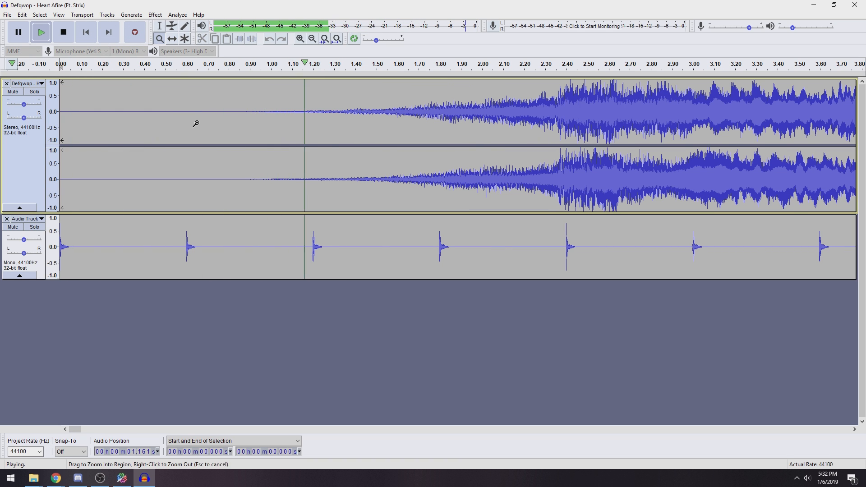
right_click(200, 122)
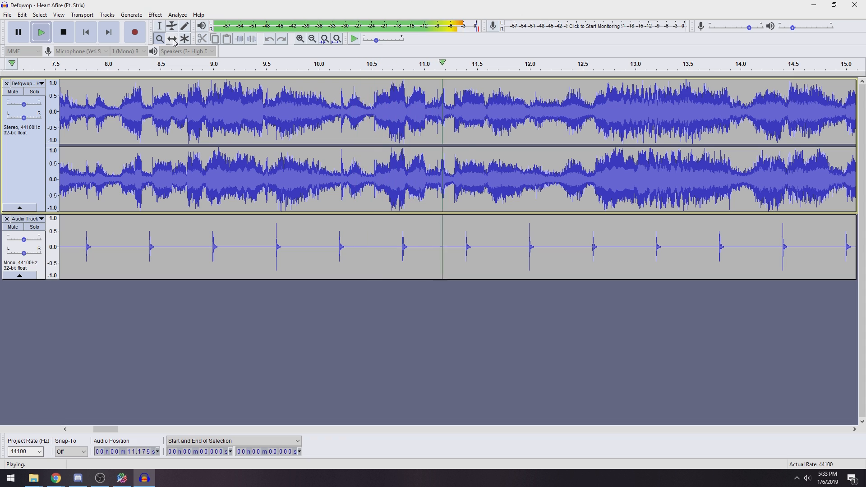
key("space")
Fine-tune the song's position and play from about 8.8 s to verify beats match the clicks.
left_click(172, 38)
left_click_drag(591, 178, 584, 184)
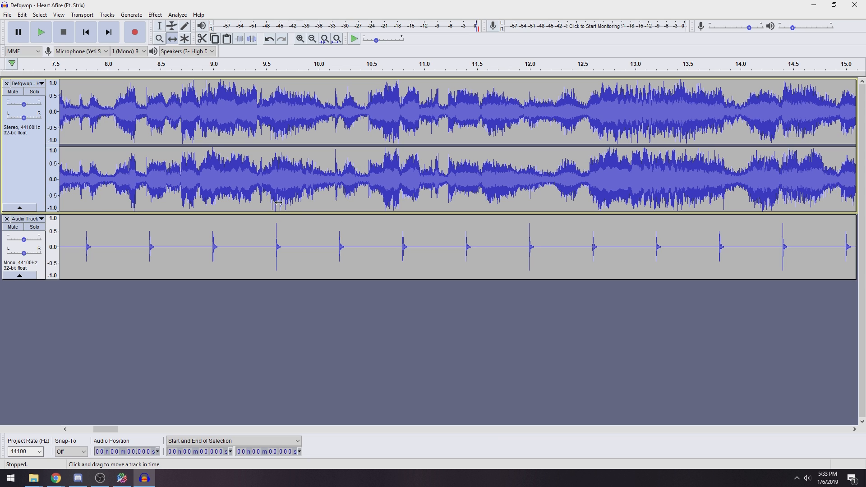
left_click_drag(285, 197, 285, 197)
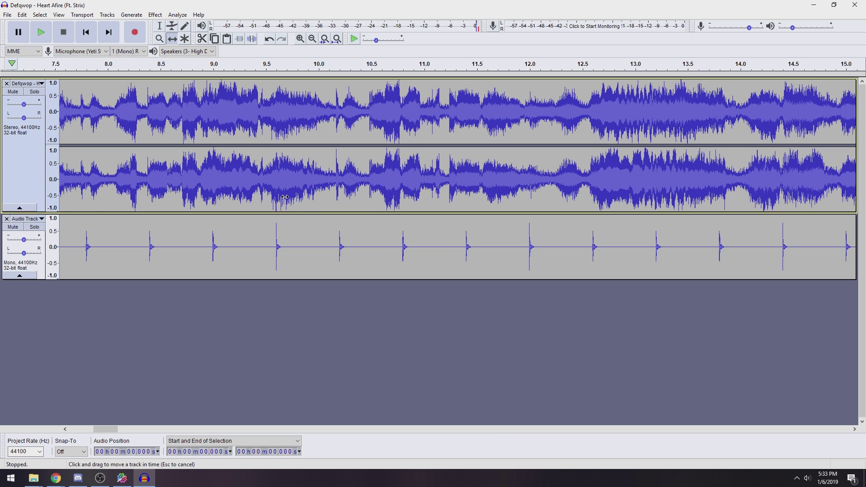
left_click(191, 63)
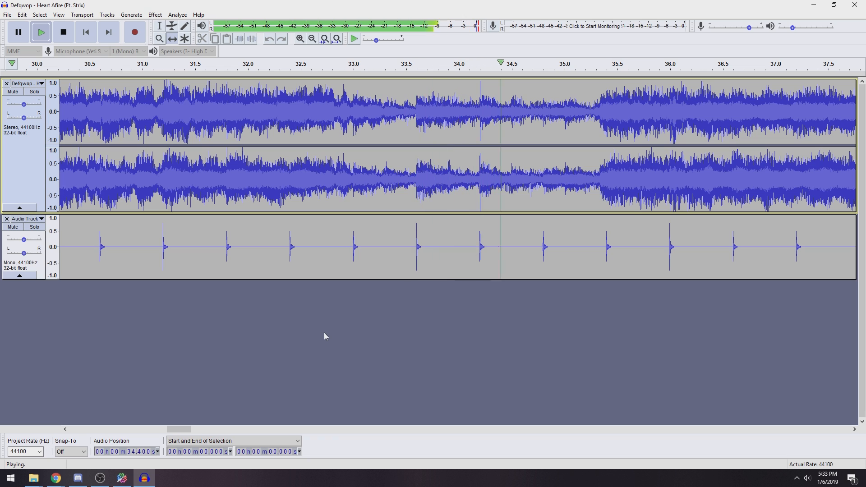
key("space")
left_click(86, 31)
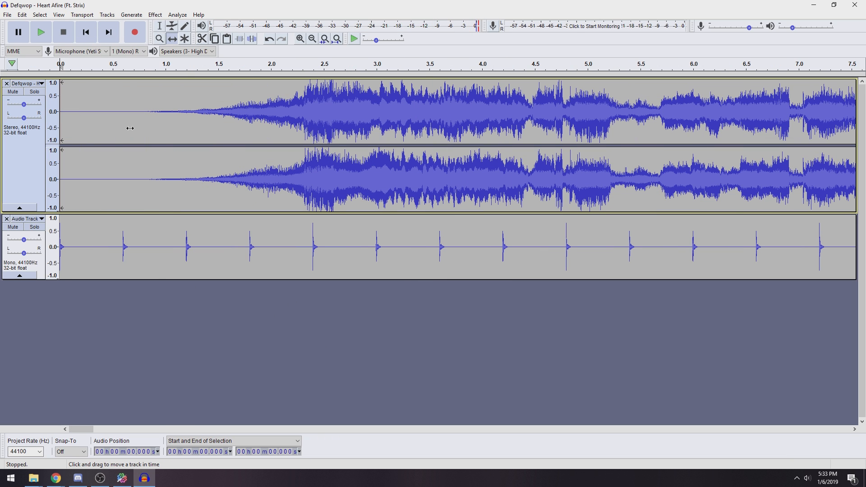
Remove the click track and start an Ogg Vorbis export of the song.
left_click(7, 220)
left_click(7, 15)
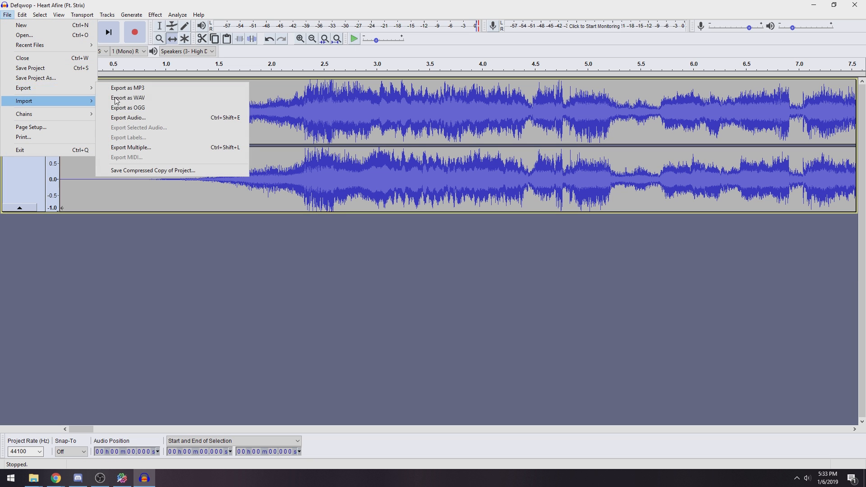
left_click(159, 108)
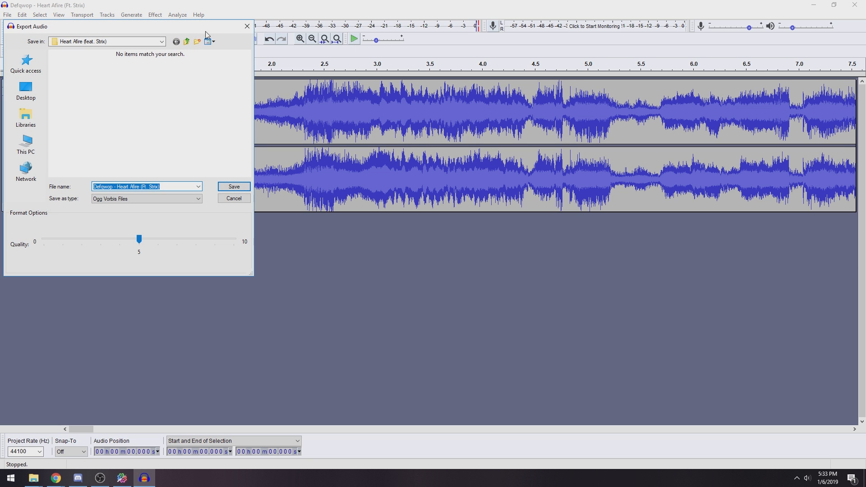
Save it as song.ogg in Desktop/Beat Saber/CustomSongs/Heart Afire (feat. Strix), accepting the metadata.
left_click(26, 90)
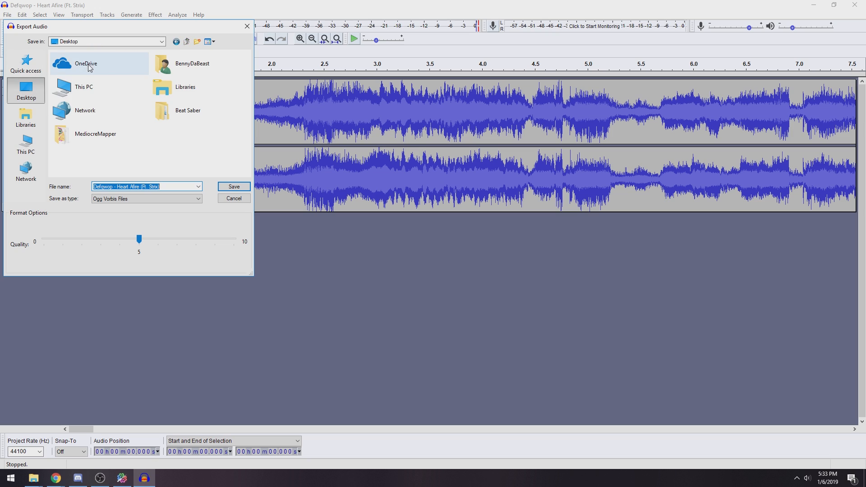
double_click(193, 111)
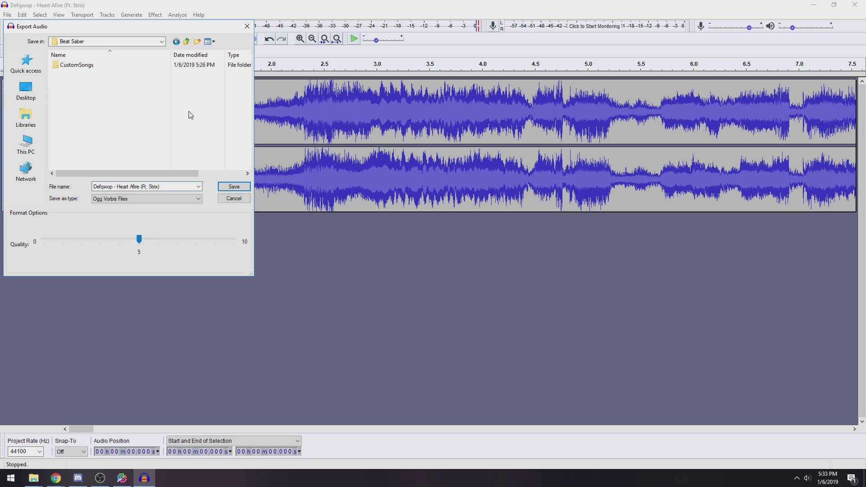
double_click(85, 73)
double_click(101, 66)
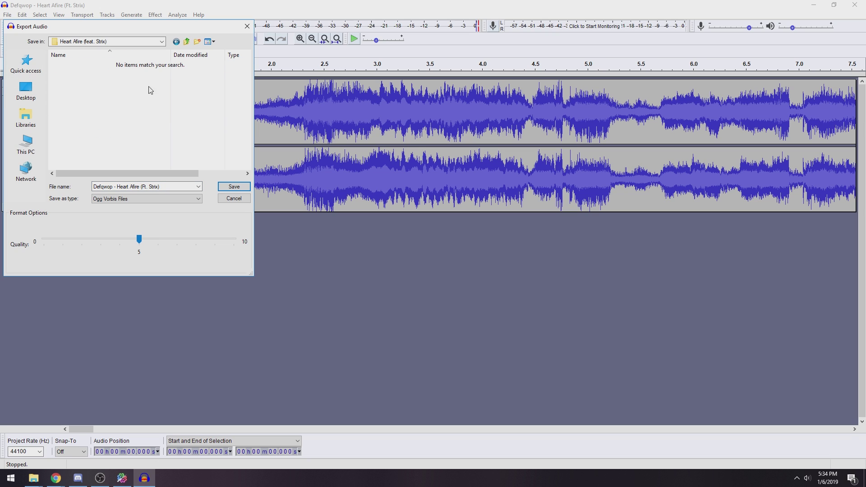
left_click(175, 188)
type("song")
left_click(234, 188)
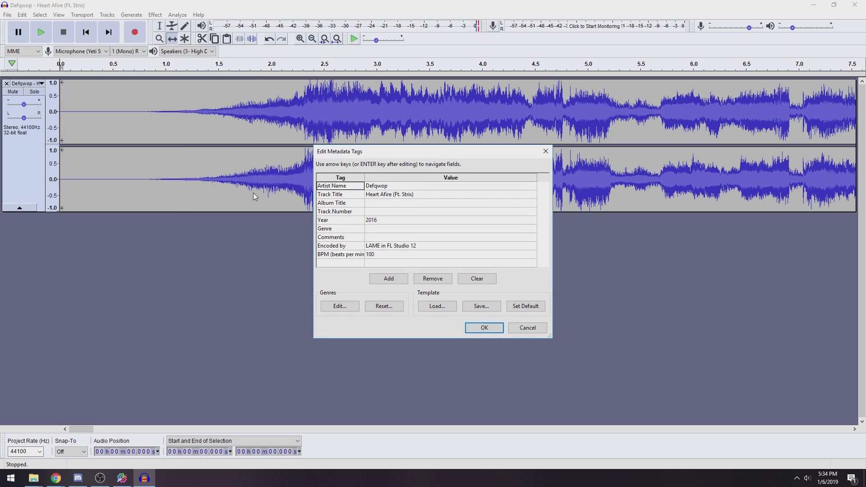
left_click(484, 332)
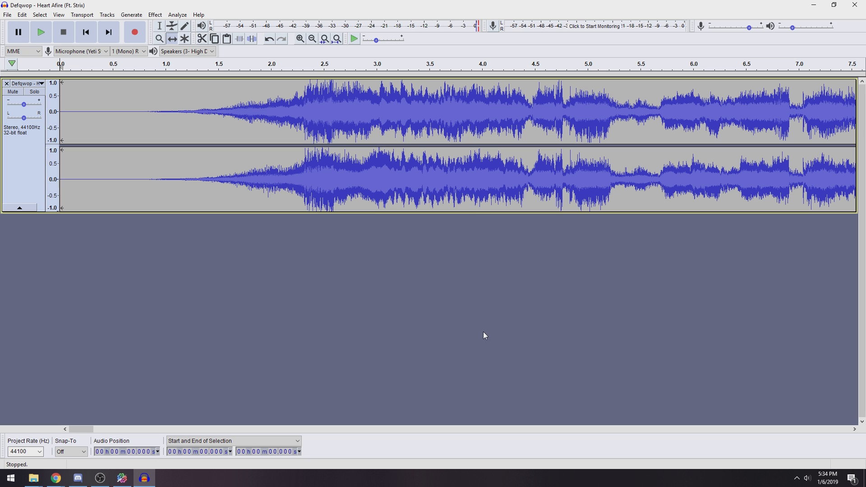
In MediocreMapper confirm song.ogg as the audio file, apply modifications, and return to Audacity.
left_click(123, 479)
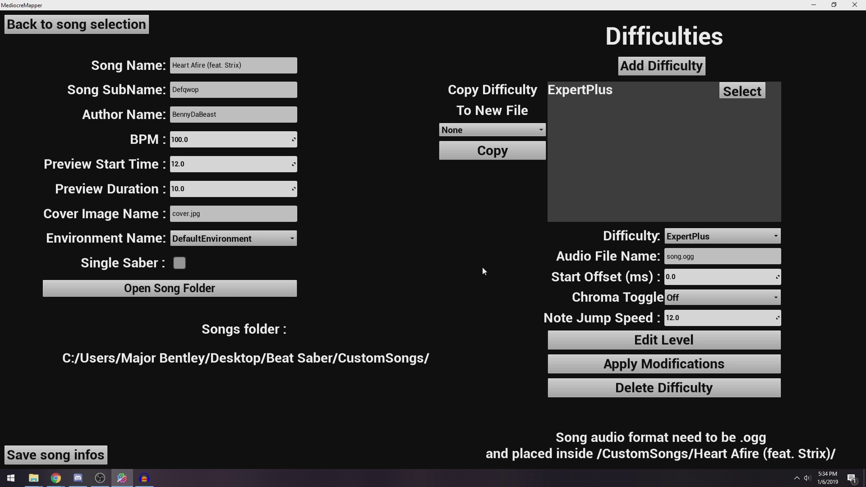
left_click(668, 258)
left_click(656, 364)
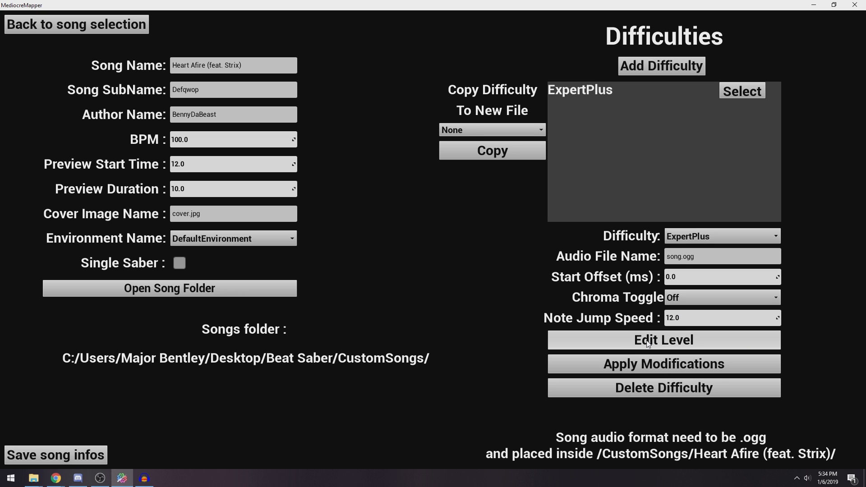
left_click(144, 479)
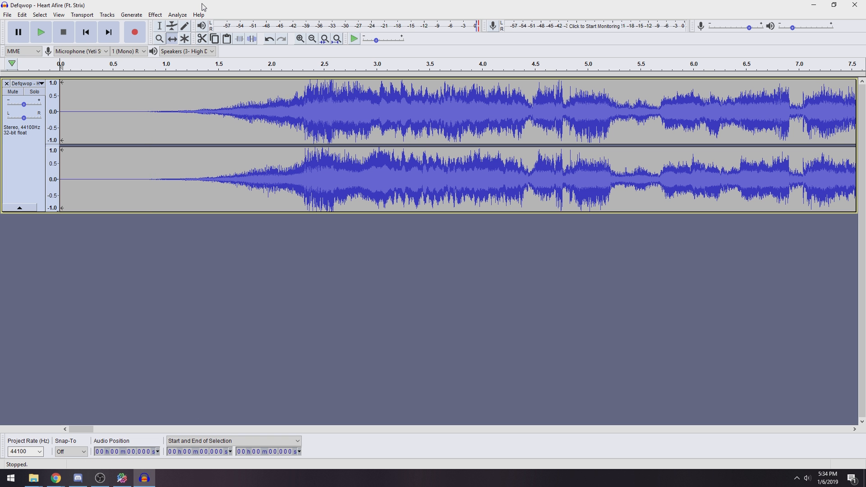
Undo to restore the click track, nudge the song, and zoom in on the opening to inspect.
key("ctrl+z")
left_click_drag(164, 113, 157, 107)
left_click(160, 40)
left_click(313, 242)
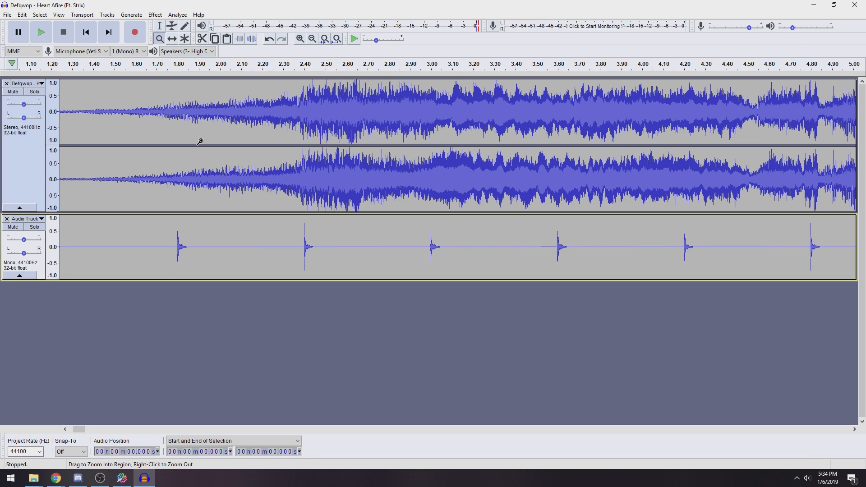
right_click(203, 159)
Shift the click track onto the song's beats and play from about 10 s to verify.
left_click(173, 39)
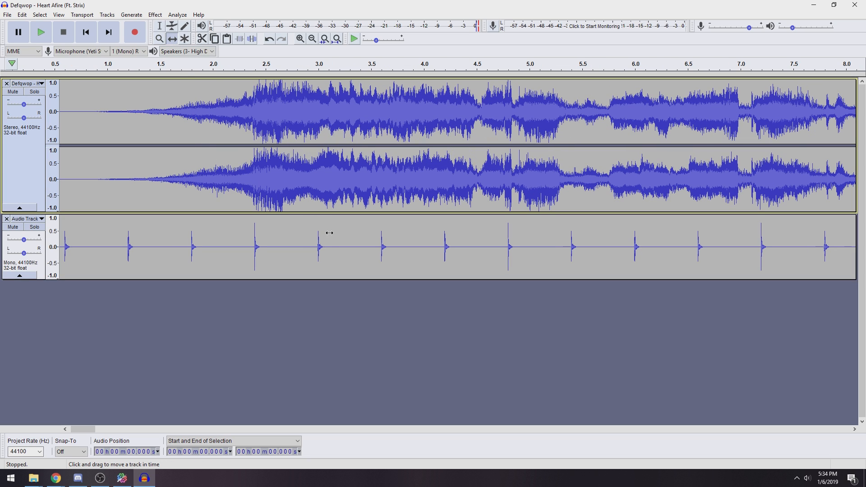
left_click_drag(347, 240, 358, 240)
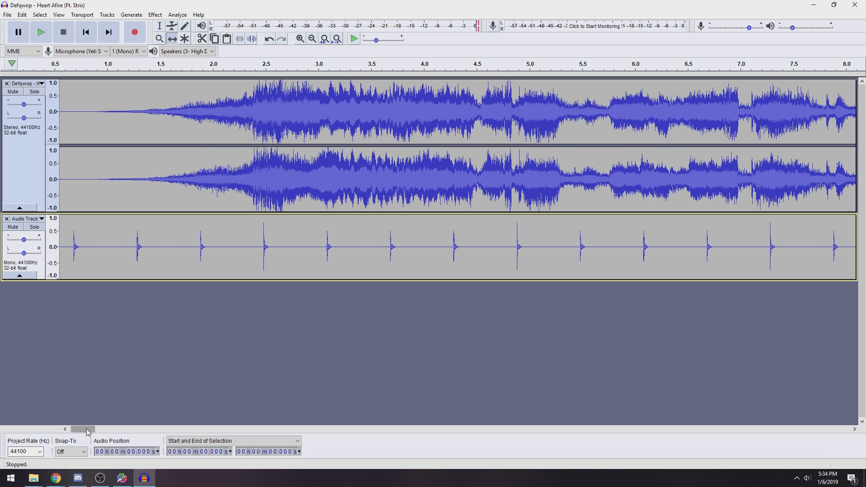
left_click_drag(87, 431, 109, 431)
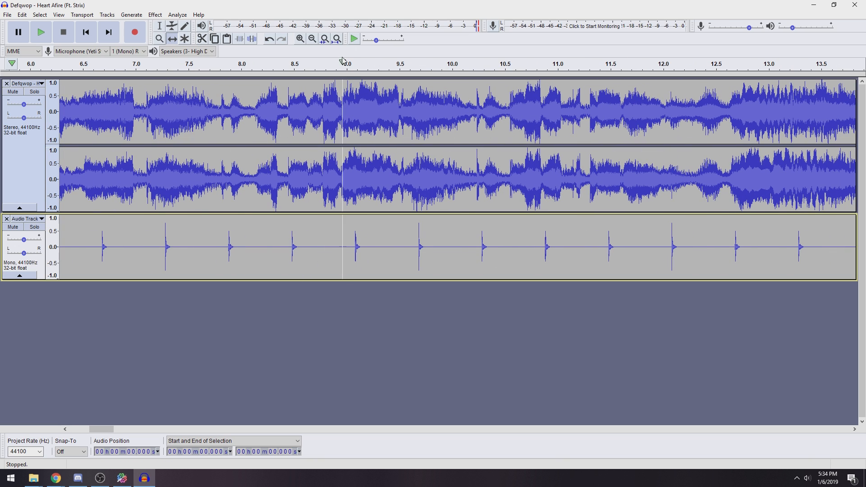
left_click_drag(435, 234, 433, 233)
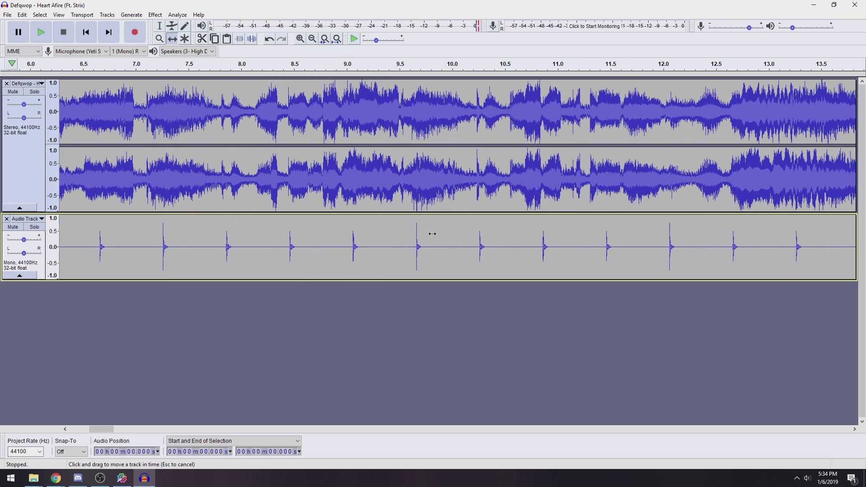
left_click_drag(104, 429, 113, 431)
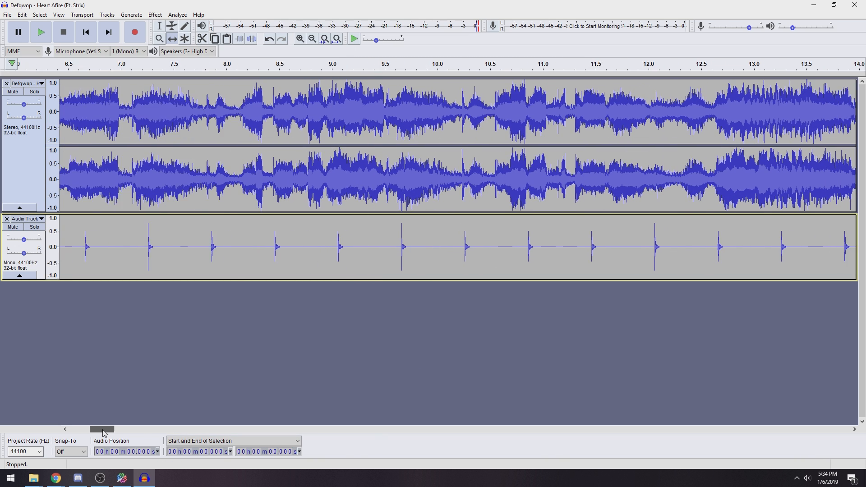
left_click_drag(447, 237, 448, 238)
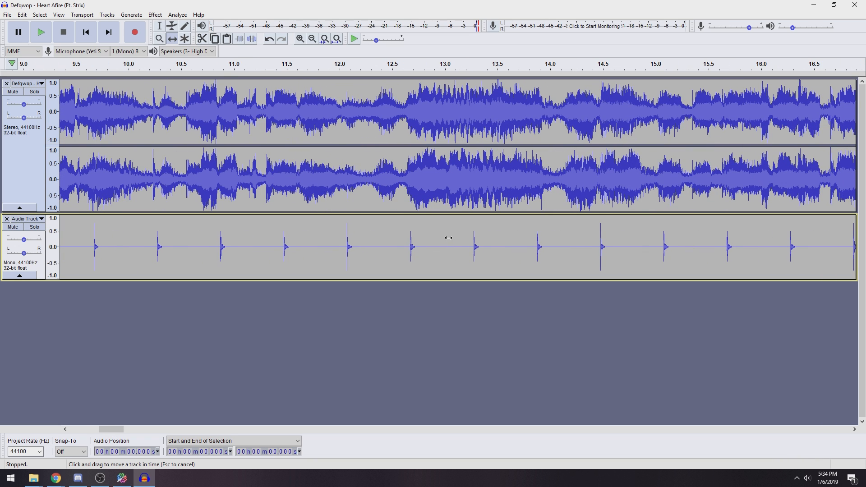
left_click(158, 68)
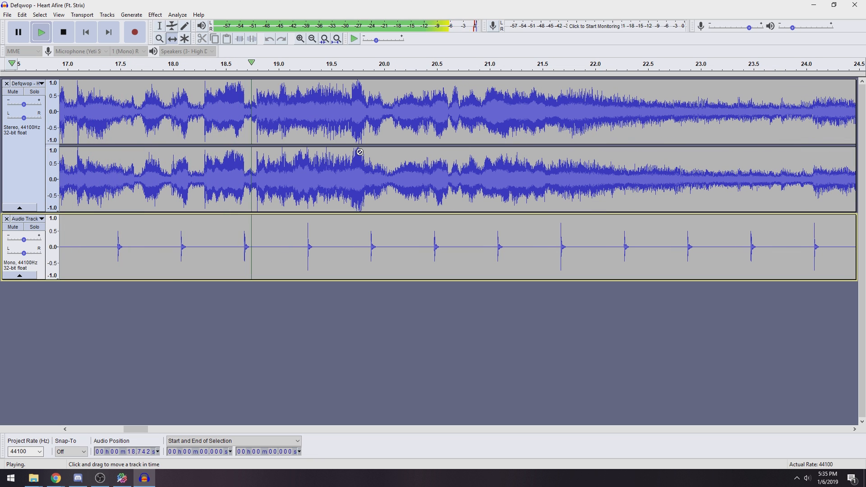
key("space")
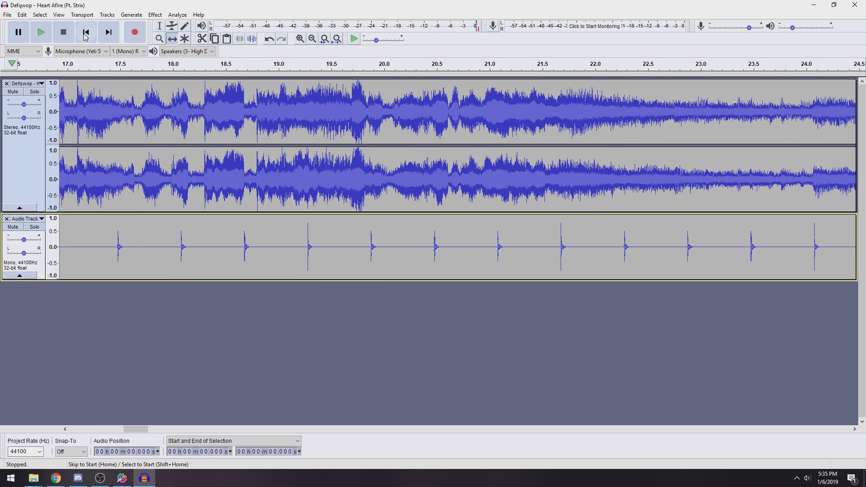
left_click(86, 32)
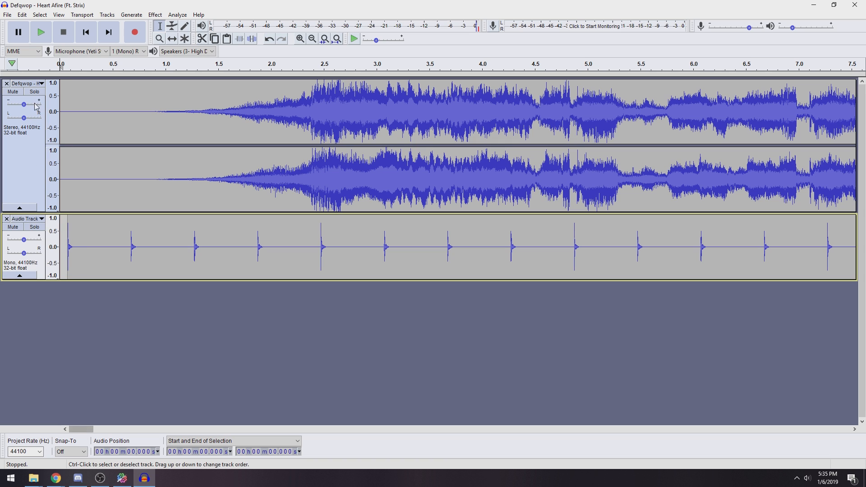
Zoom in on the first click's onset to read its start at roughly 0.077 seconds.
left_click(67, 115)
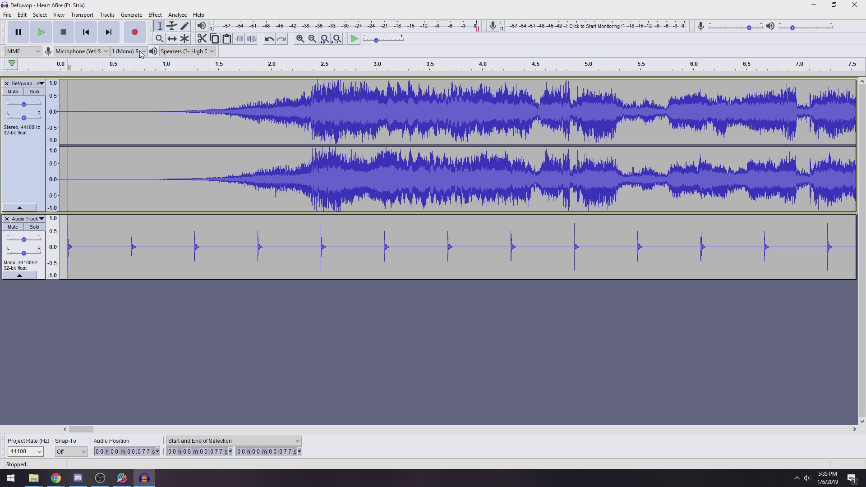
left_click(160, 39)
left_click(66, 229)
left_click(66, 230)
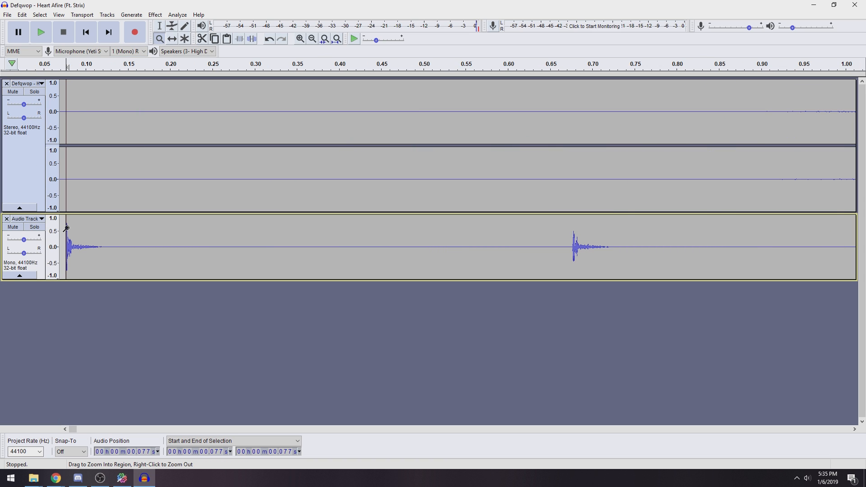
left_click_drag(72, 429, 70, 430)
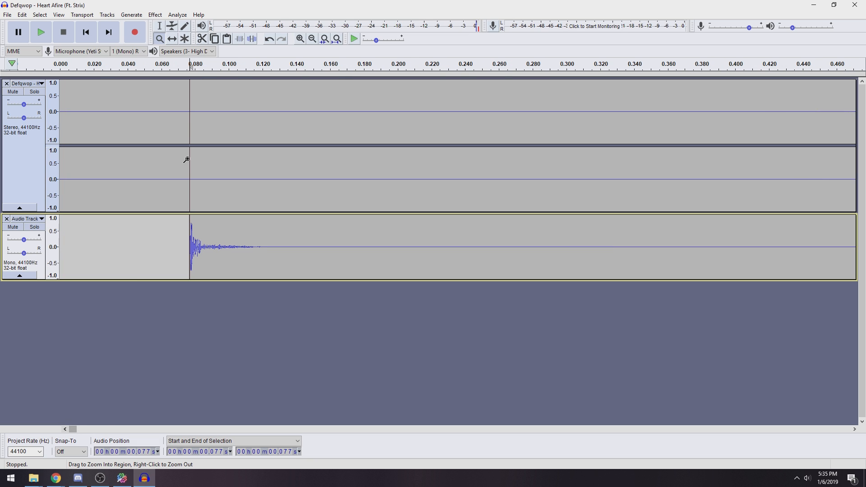
left_click(195, 180)
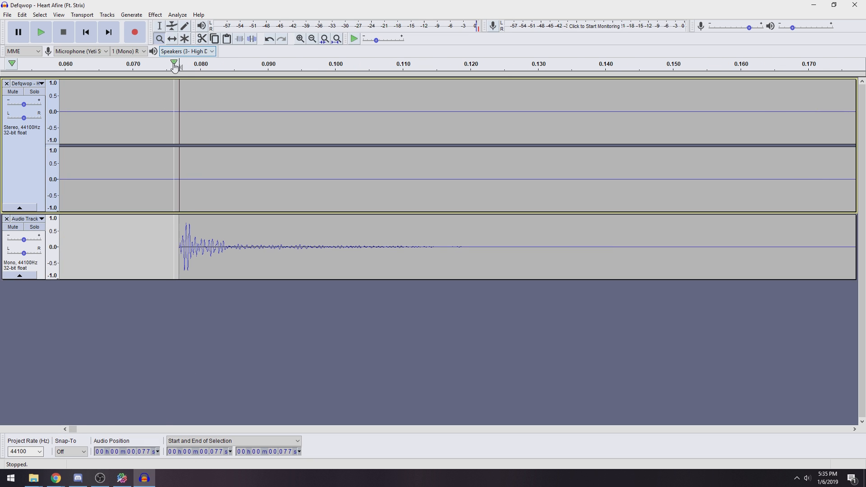
left_click(181, 99)
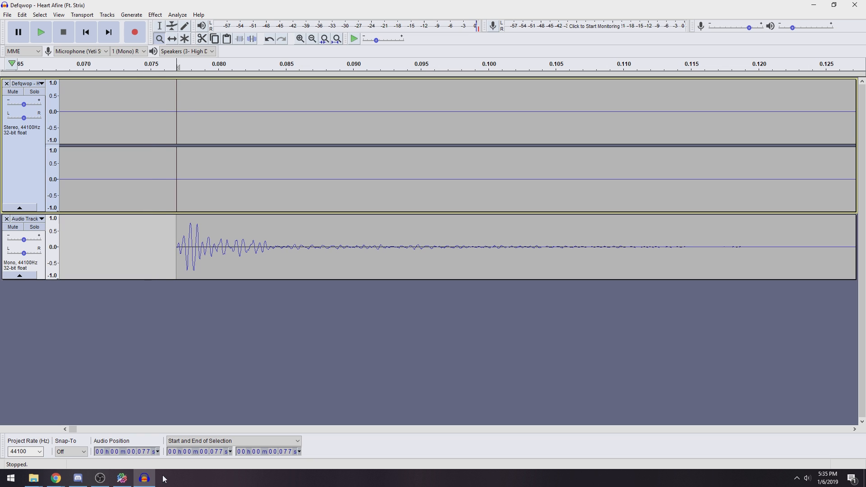
In MediocreMapper apply a 77 ms start offset to ExpertPlus, then return to Audacity.
left_click(122, 480)
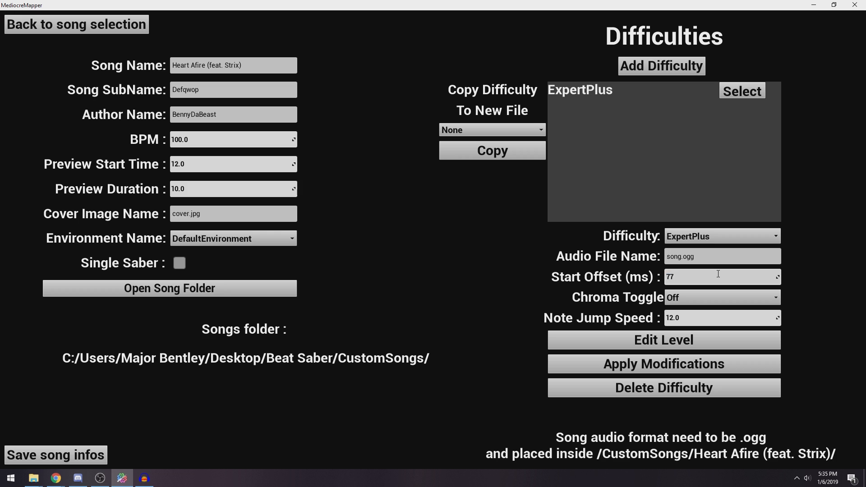
left_click(677, 364)
left_click(144, 479)
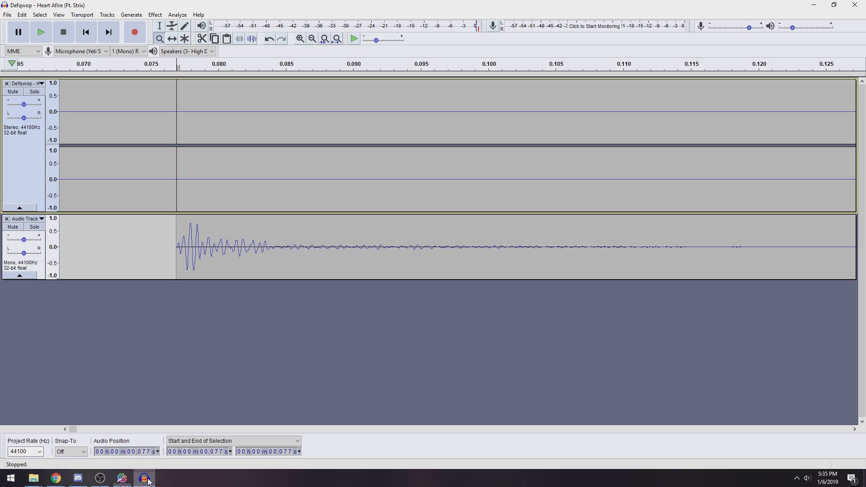
Remove the click track, zoom out to the start, and shift the song track into place.
left_click(8, 219)
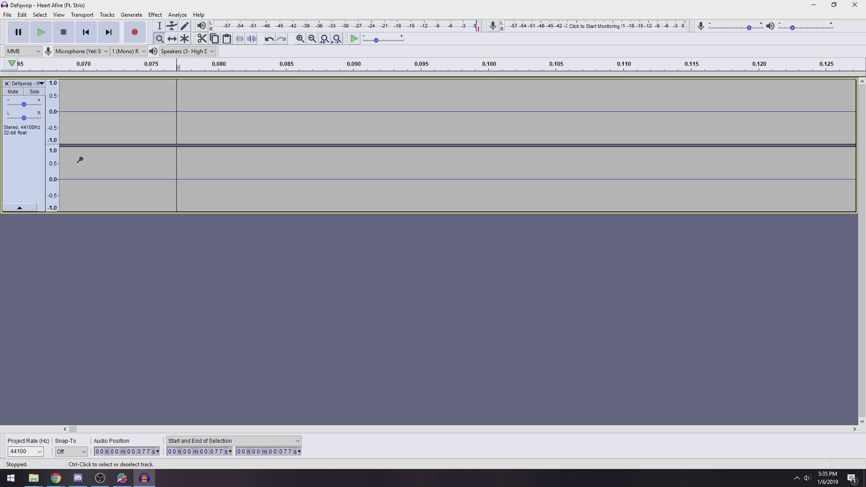
left_click(160, 39)
right_click(168, 132)
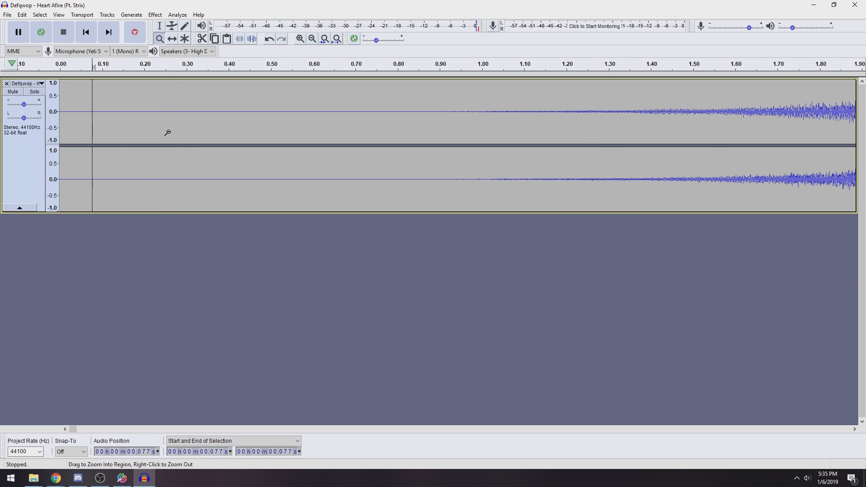
right_click(169, 131)
left_click(87, 32)
left_click(172, 39)
left_click_drag(108, 111, 123, 112)
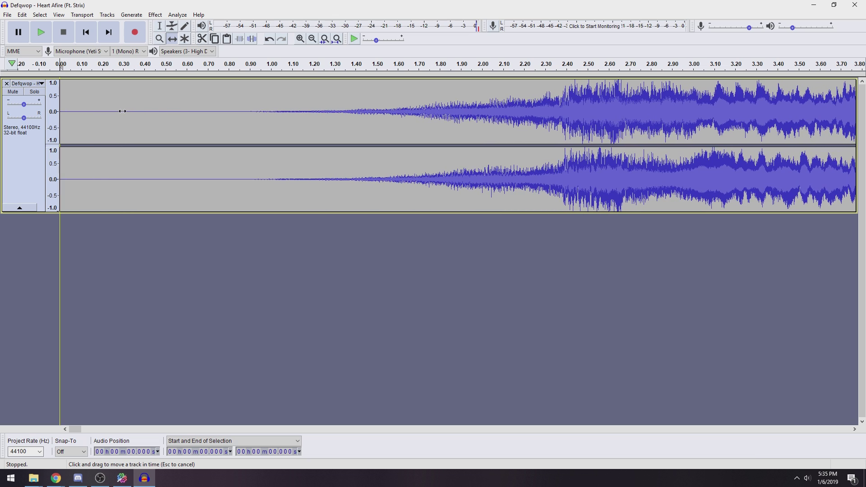
Export as song.ogg, replacing the existing file, and bring MediocreMapper to the front.
left_click(7, 15)
left_click(136, 109)
left_click(74, 84)
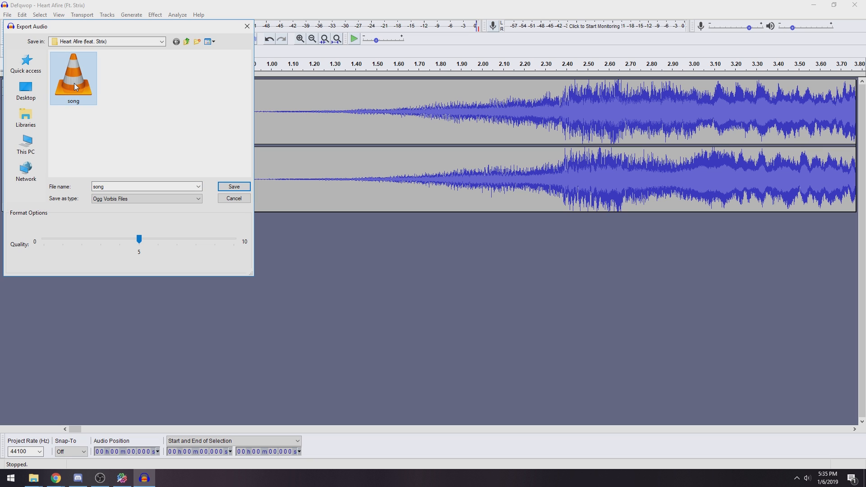
left_click(234, 188)
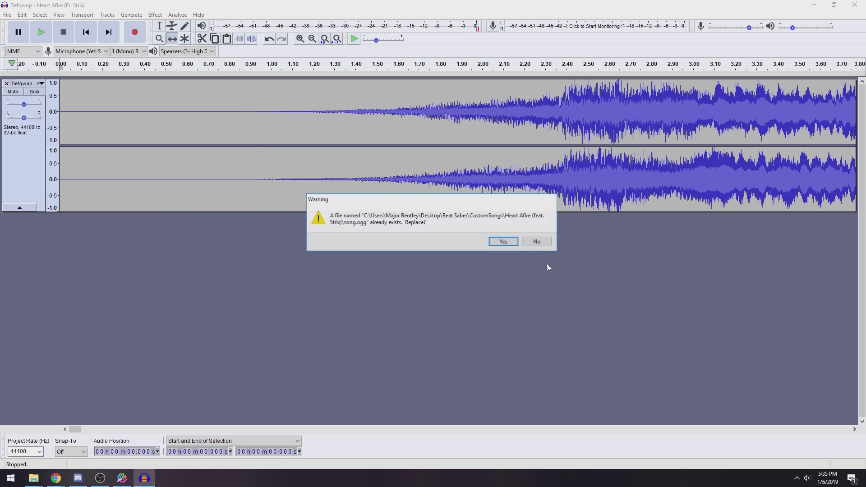
left_click(499, 242)
left_click(491, 326)
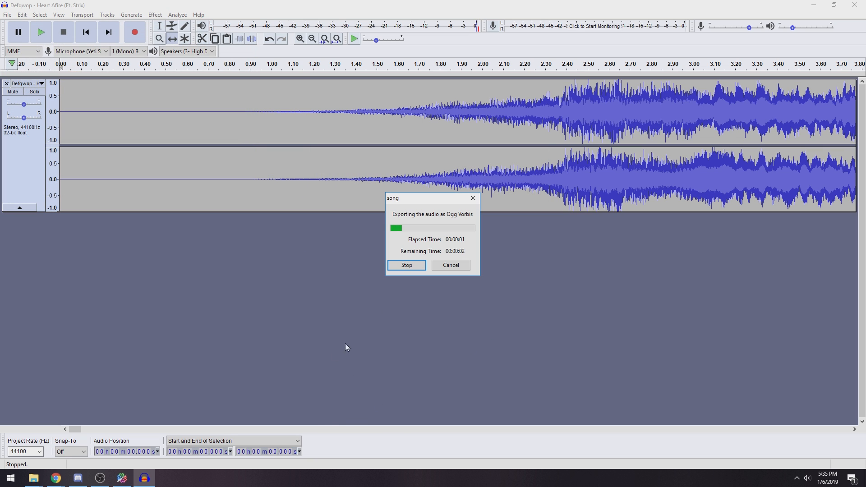
left_click(123, 479)
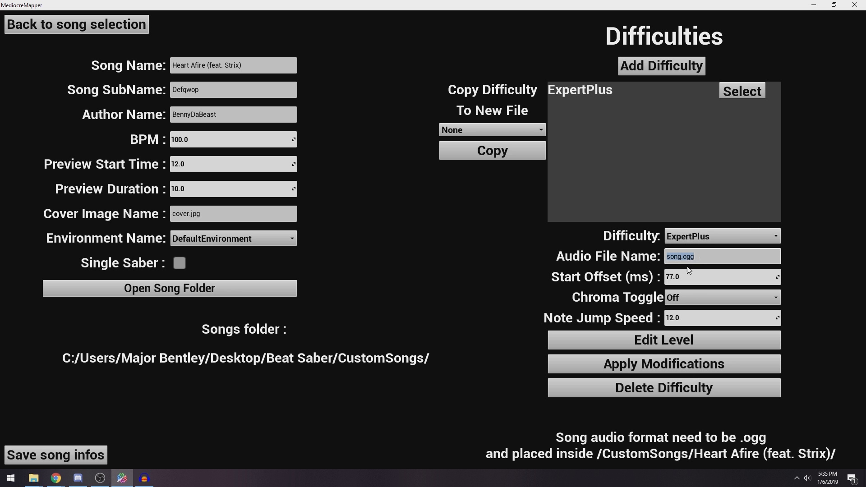
Apply the difficulty modifications and open ExpertPlus in the level editor.
left_click(712, 258)
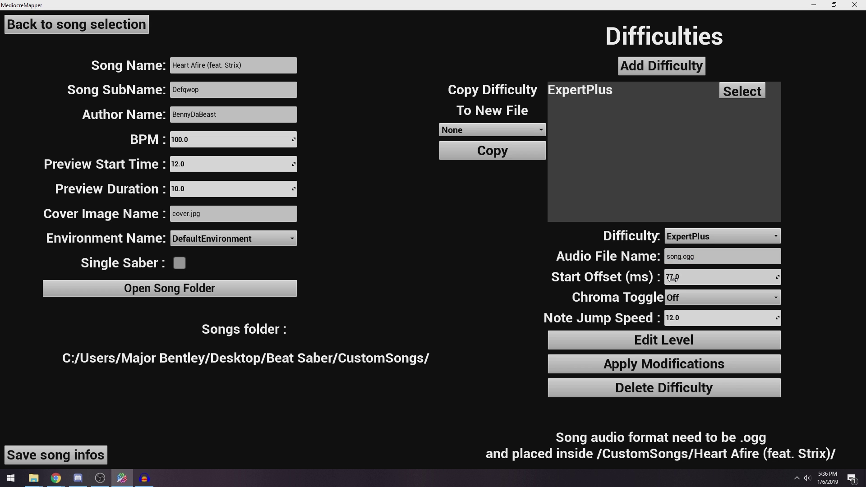
left_click(702, 259)
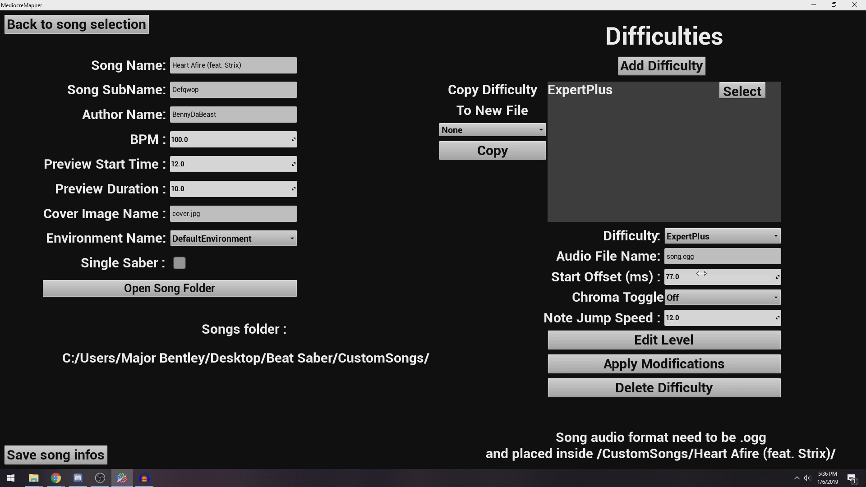
left_click(651, 366)
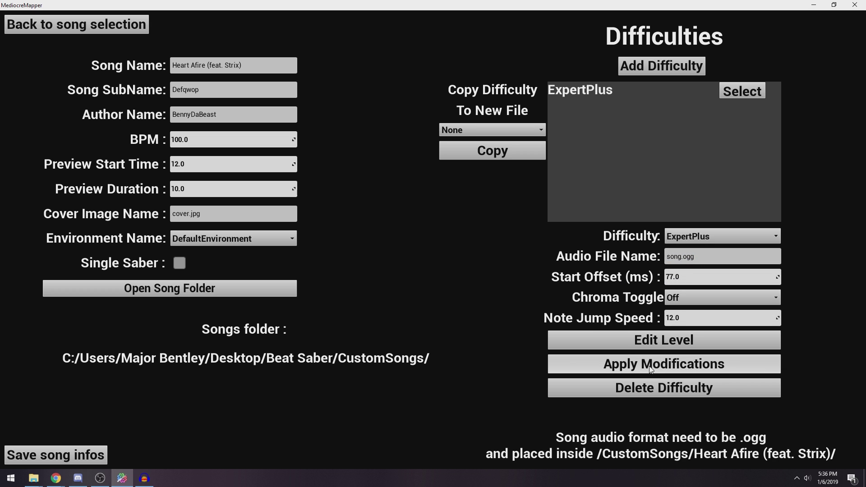
left_click(646, 342)
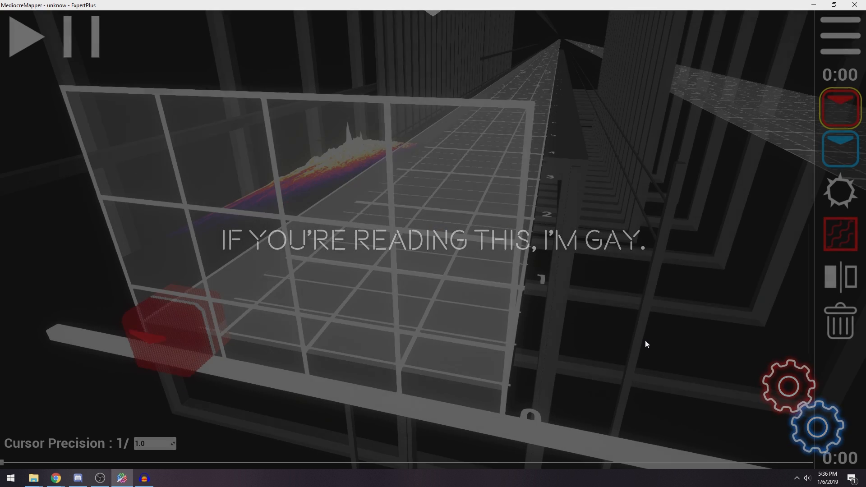
scroll(535, 277, "down", 5)
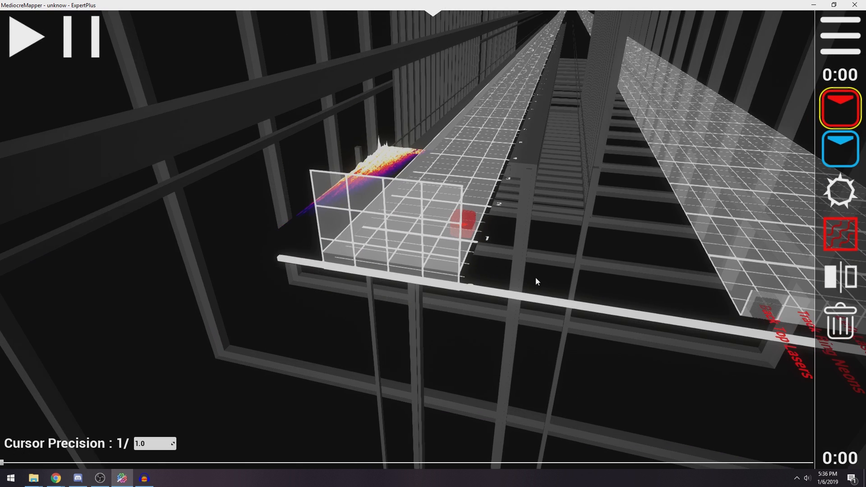
Play the song, cycle through blue, bomb and wall note types, and return to red notes.
key("space")
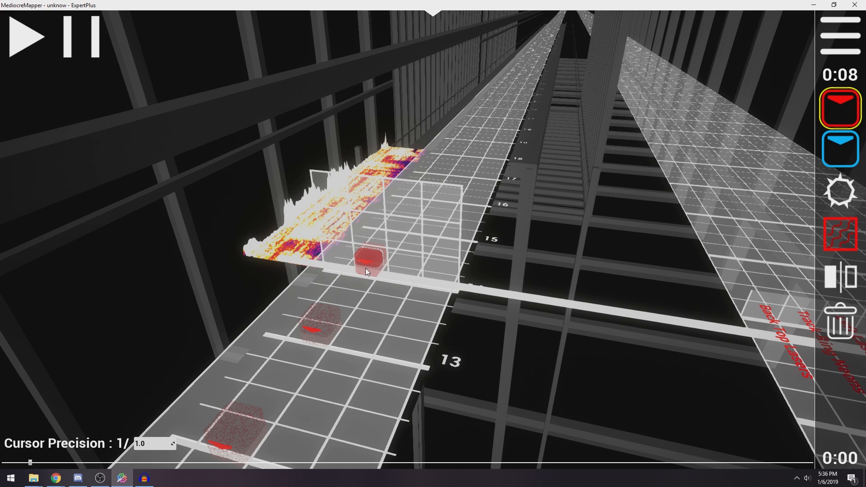
scroll(365, 268, "up", 1)
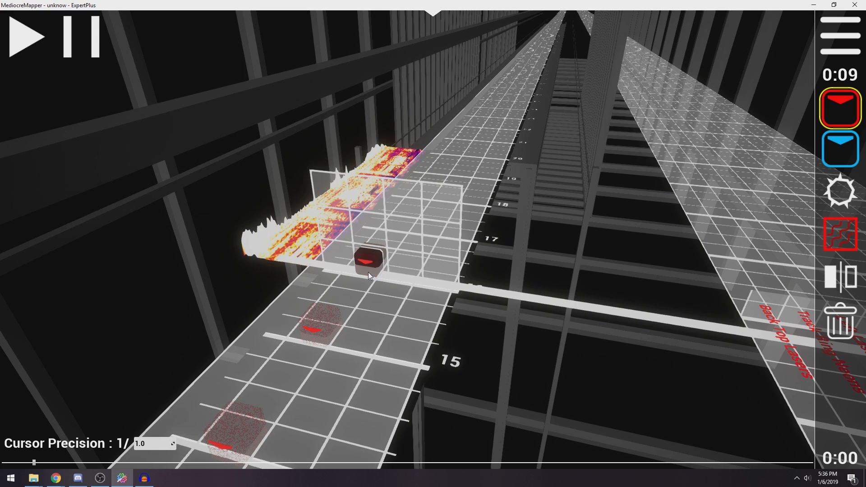
scroll(368, 272, "up", 1)
scroll(369, 272, "up", 1)
scroll(369, 272, "up", 1)
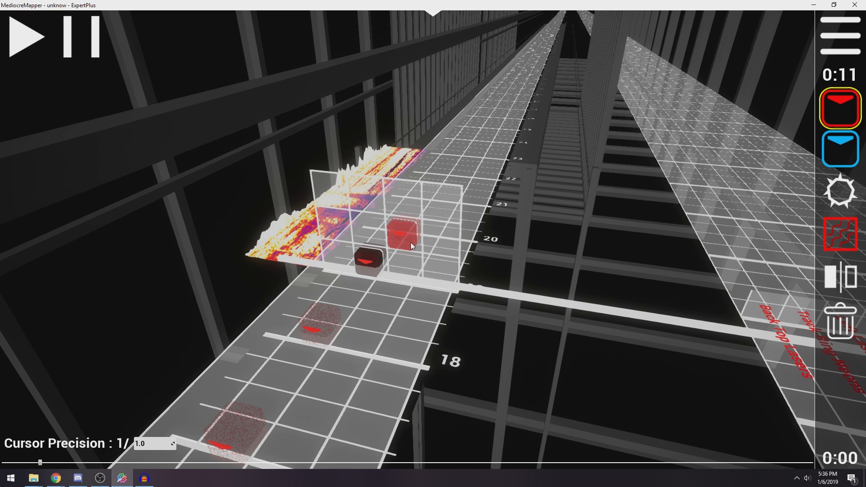
key("r")
key("3")
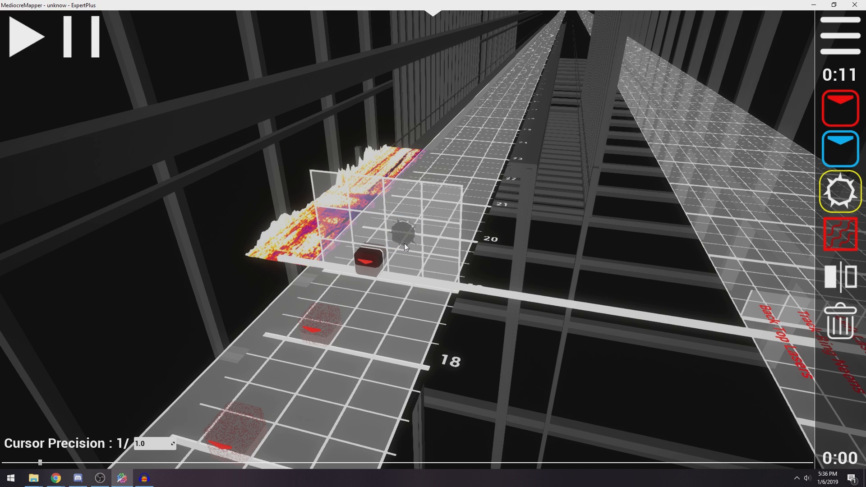
key("4")
key("1")
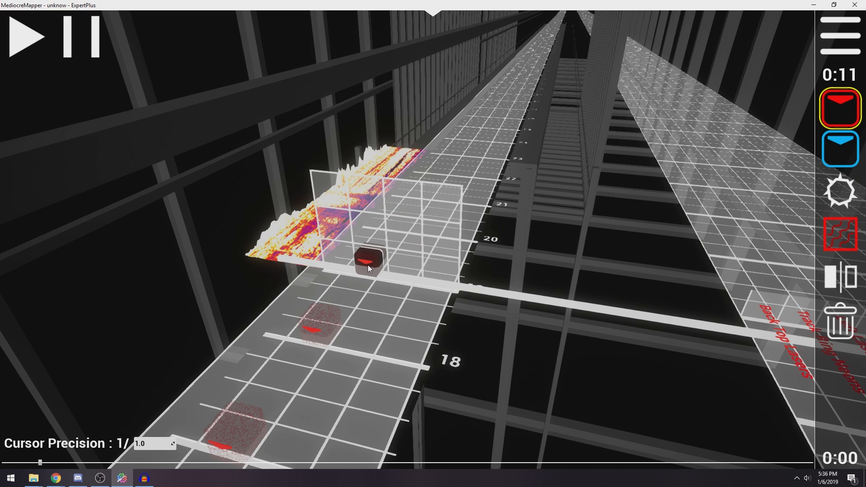
In the editor settings keep the note sound set to Tick, then close the overlay.
left_click(841, 40)
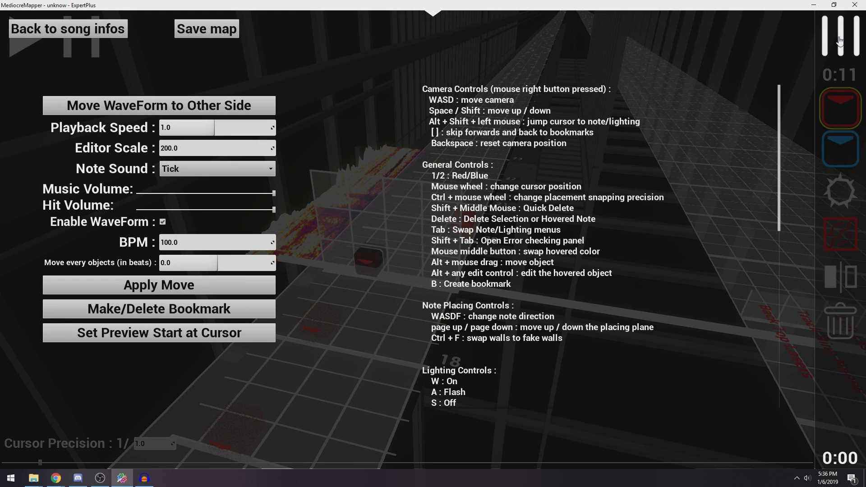
left_click(203, 168)
left_click(176, 193)
left_click(841, 49)
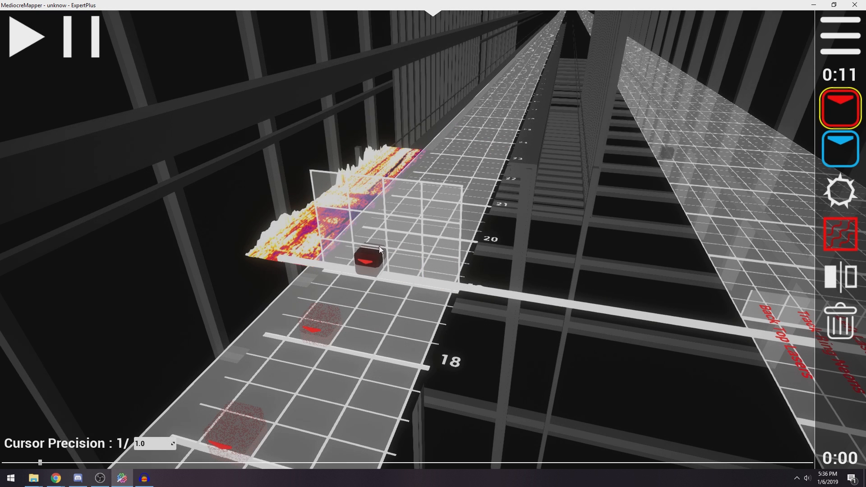
scroll(369, 264, "up", 1)
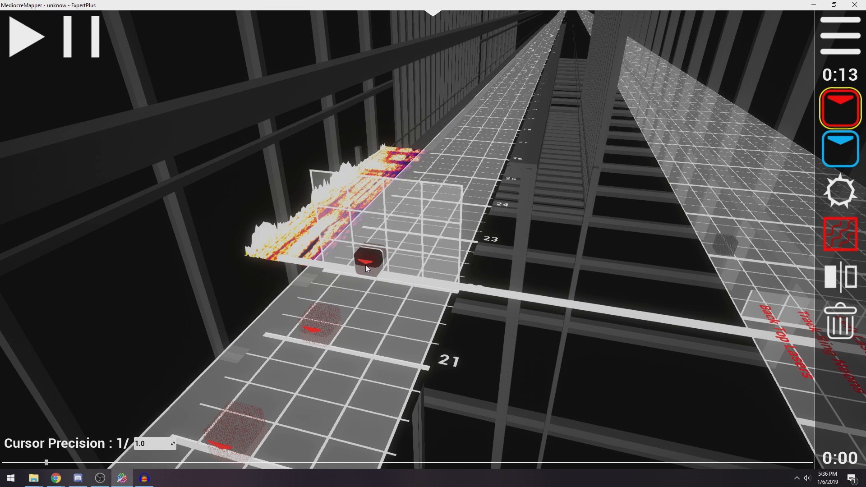
scroll(367, 266, "down", 5)
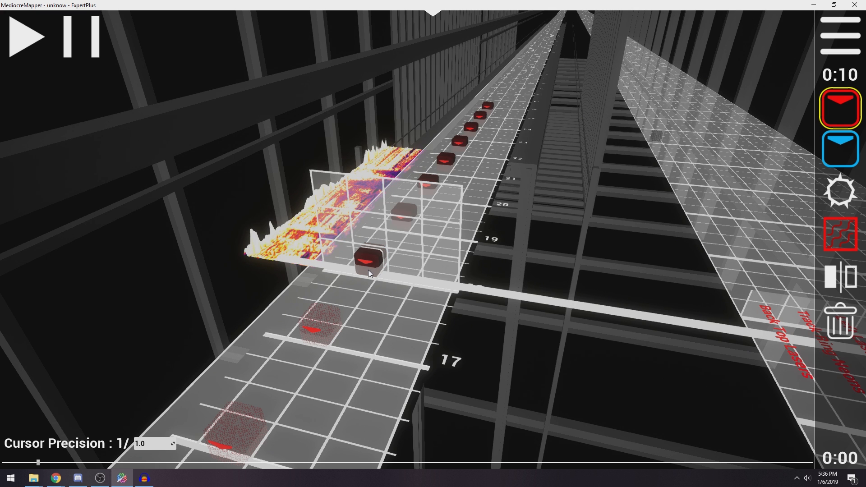
scroll(371, 267, "down", 3)
Set the playback speed to 0.5 and play the placed notes at half speed.
key("Escape")
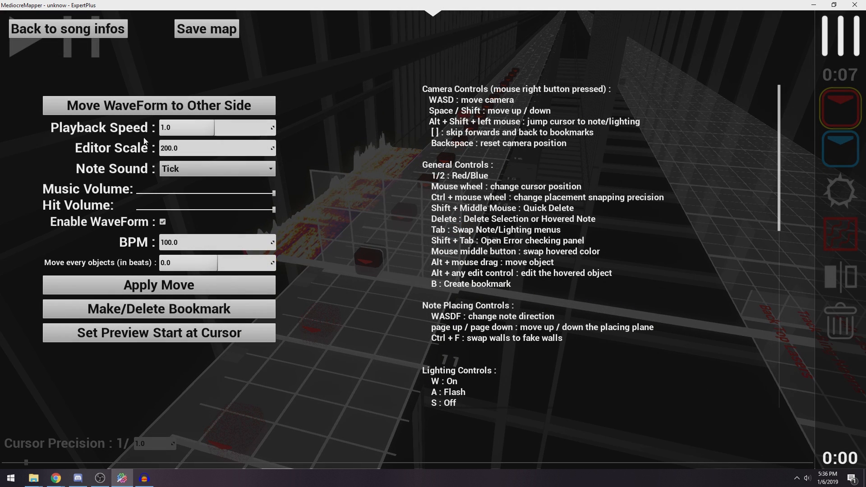
double_click(238, 130)
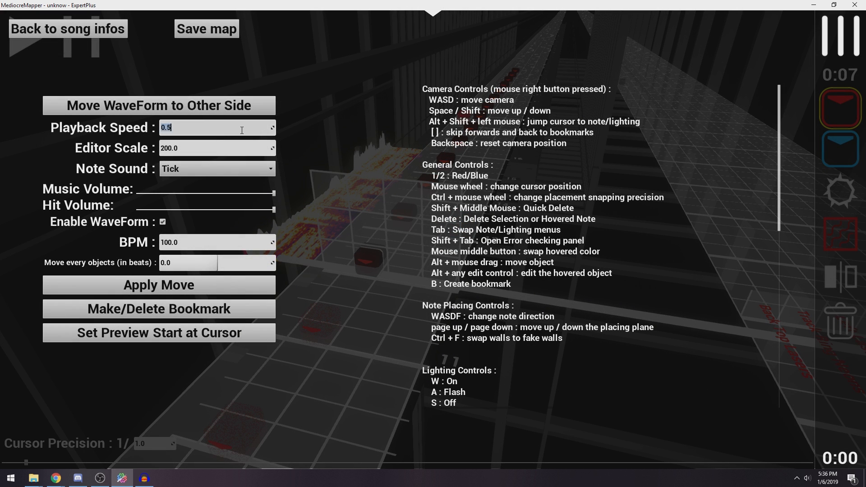
left_click(313, 139)
left_click(829, 46)
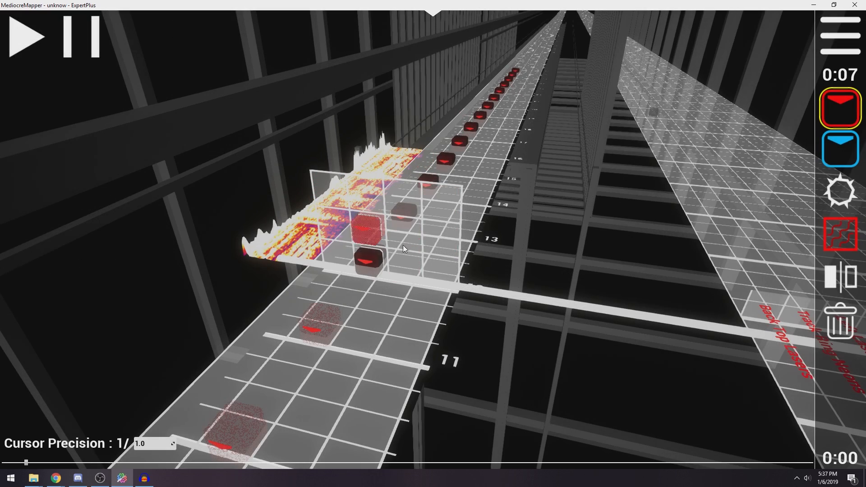
key("space")
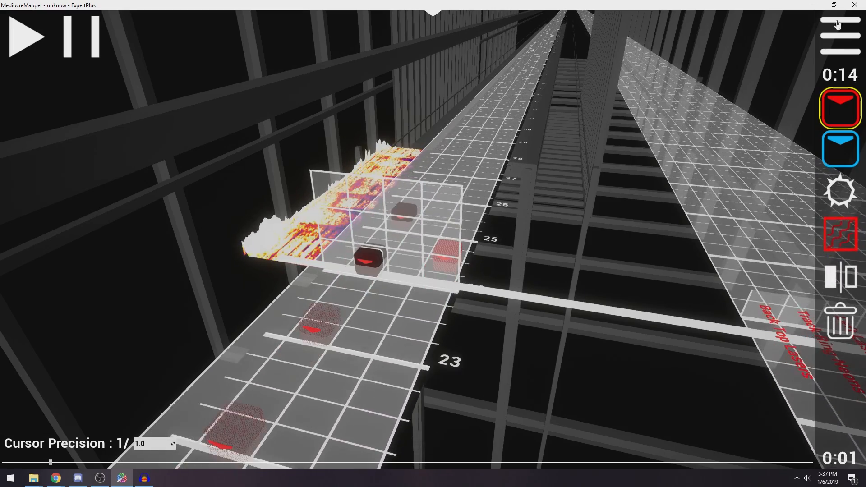
Set the playback speed back to 1.0 and close the settings overlay.
left_click(841, 35)
left_click(234, 129)
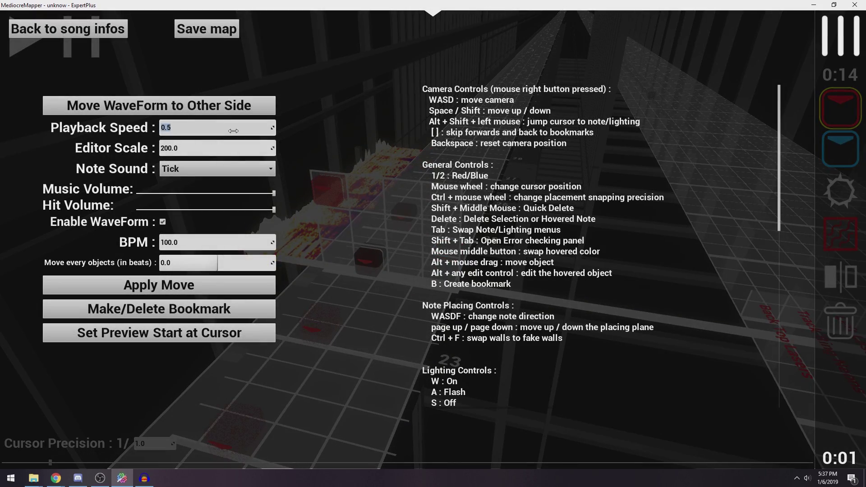
key("Return")
left_click(831, 37)
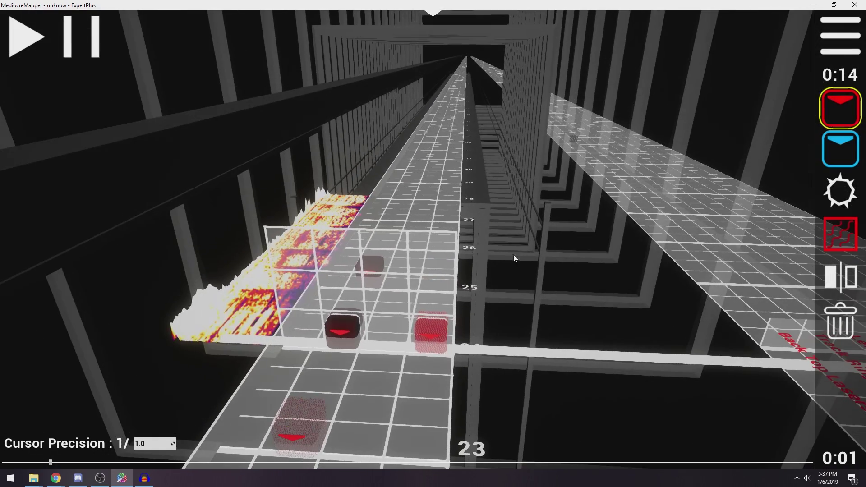
scroll(498, 294, "up", 4)
Jump to about 1:15 and place a red note on each beat from beat 126 through 135.
left_click(255, 463)
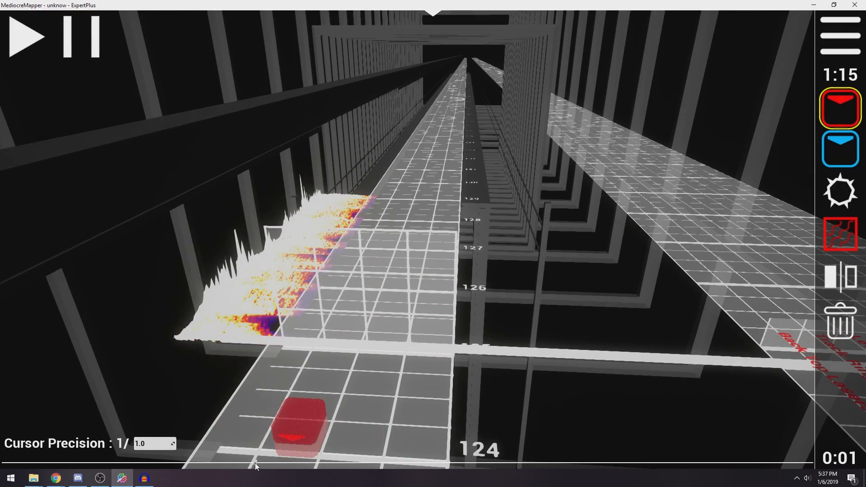
scroll(496, 302, "up", 1)
scroll(376, 331, "down", 1)
left_click(341, 337)
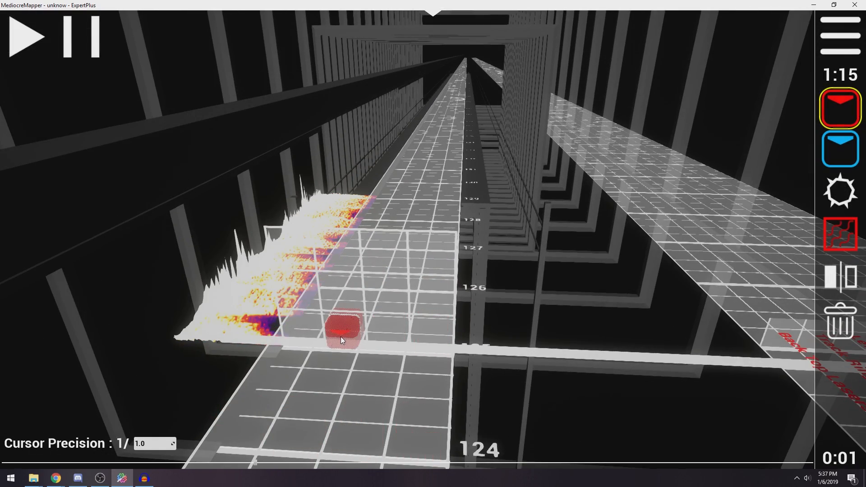
scroll(340, 336, "up", 1)
scroll(340, 337, "up", 1)
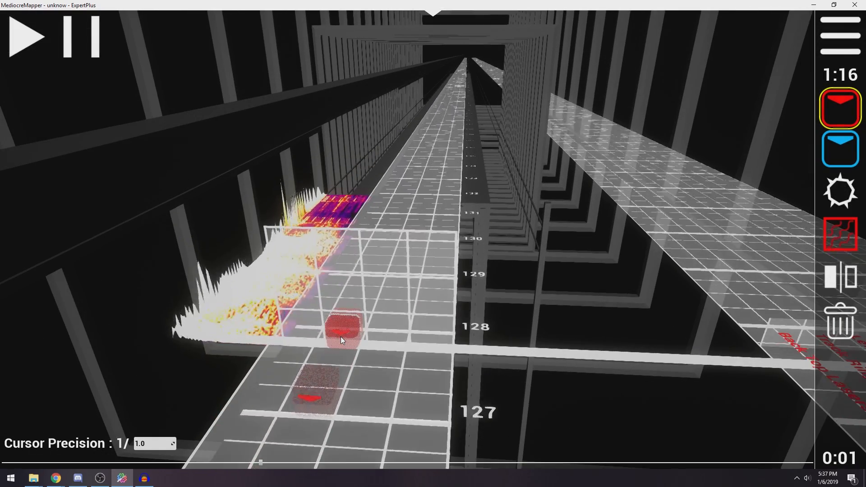
scroll(341, 336, "up", 1)
left_click(340, 336)
scroll(340, 336, "up", 1)
scroll(340, 337, "up", 1)
left_click(340, 336)
scroll(341, 336, "up", 1)
scroll(341, 336, "up", 1)
left_click(340, 336)
scroll(340, 337, "up", 1)
scroll(341, 336, "up", 1)
scroll(341, 337, "up", 1)
left_click(342, 337)
scroll(341, 336, "down", 3)
scroll(342, 331, "down", 8)
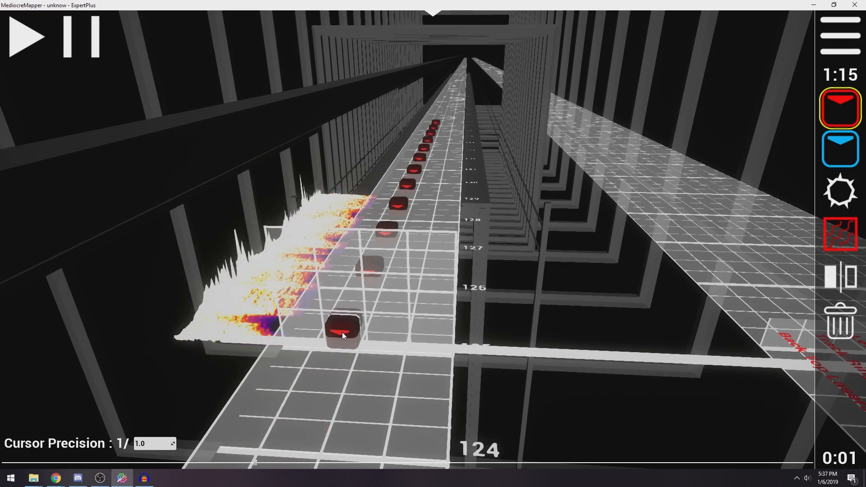
scroll(482, 256, "down", 1)
scroll(481, 256, "down", 3)
scroll(474, 250, "up", 3)
left_click_drag(460, 263, 455, 245)
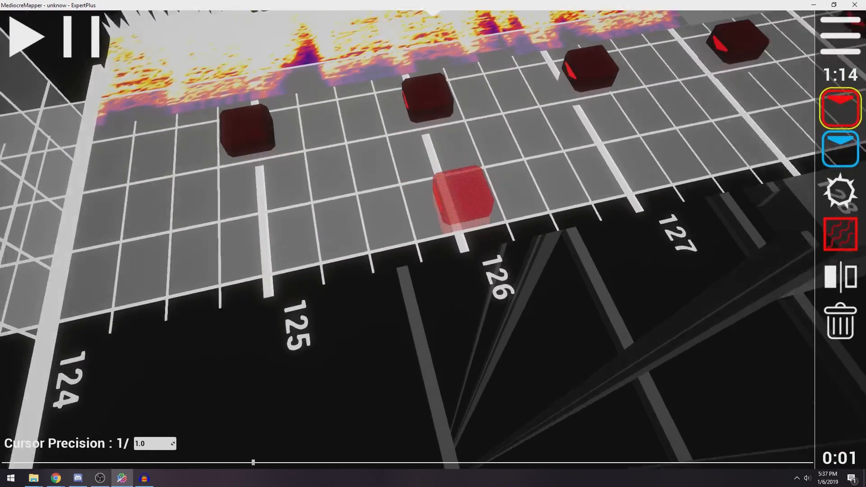
scroll(531, 222, "down", 5)
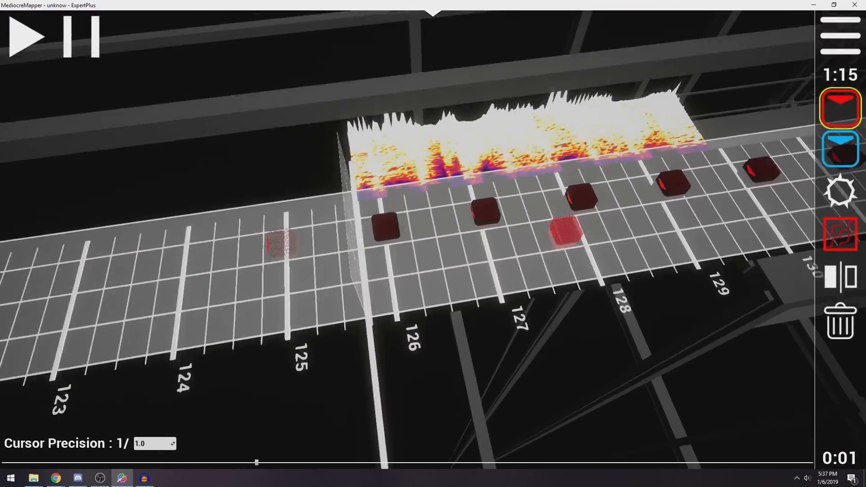